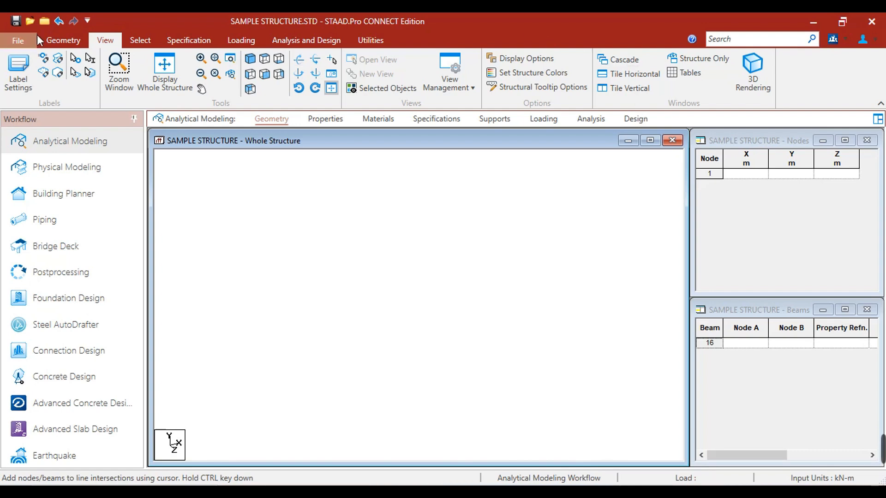
Step: Open the beam grid settings, hide the default linear grid and start creating a new grid
{"action": "left_click", "coordinate": [59, 41]}
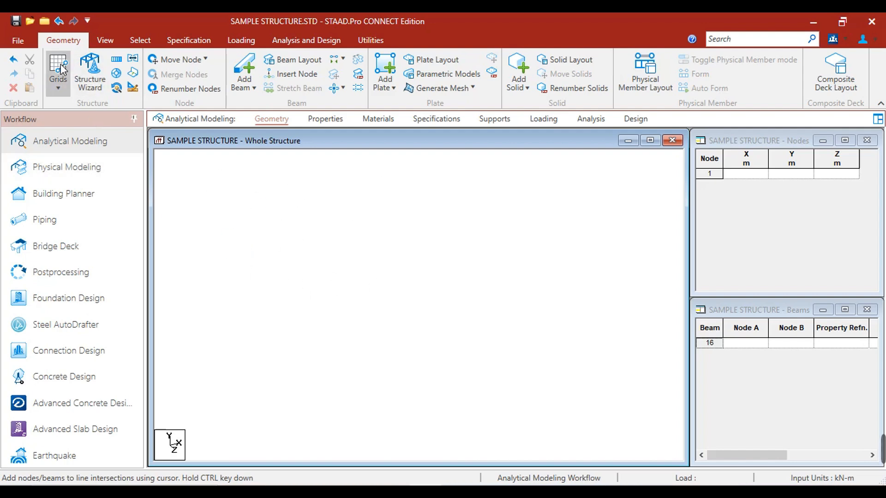
{"action": "left_click", "coordinate": [65, 91]}
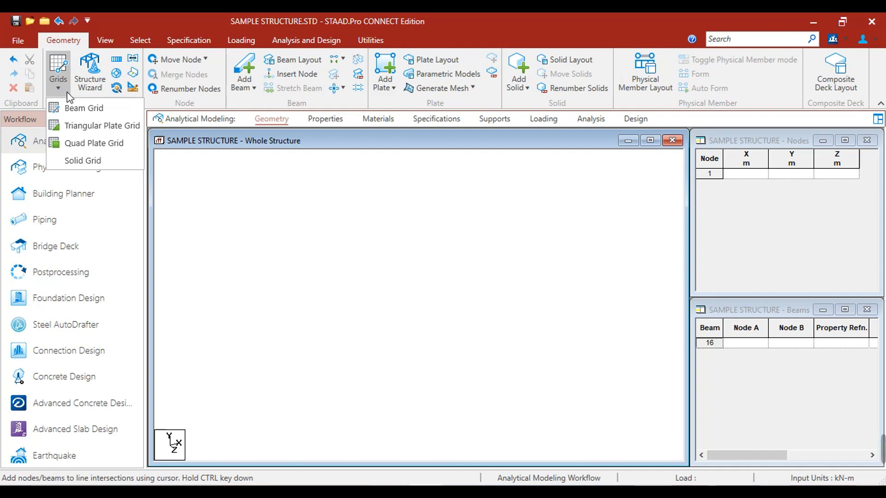
{"action": "left_click", "coordinate": [88, 108]}
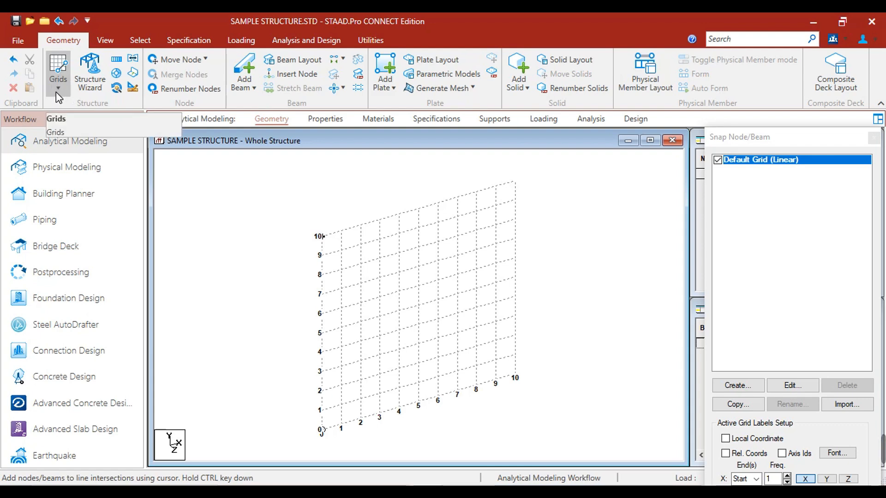
{"action": "left_click_drag", "start_coordinate": [775, 138], "coordinate": [671, 44]}
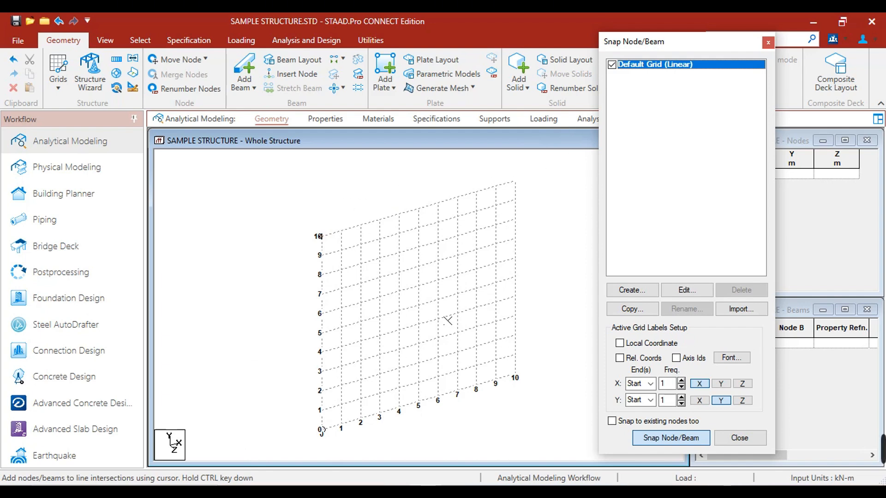
{"action": "left_click", "coordinate": [612, 64]}
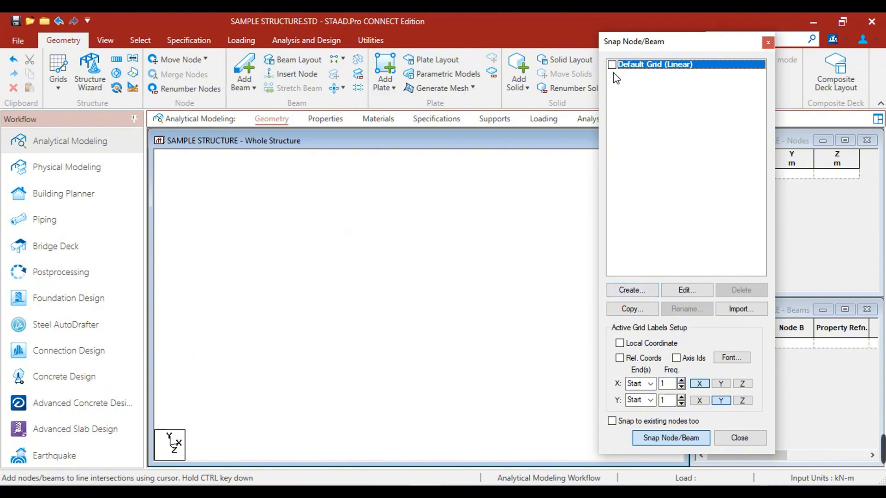
{"action": "mouse_move", "coordinate": [654, 44]}
{"action": "left_mouse_down"}
{"action": "mouse_move", "coordinate": [625, 42]}
{"action": "mouse_move", "coordinate": [650, 43]}
{"action": "left_mouse_up"}
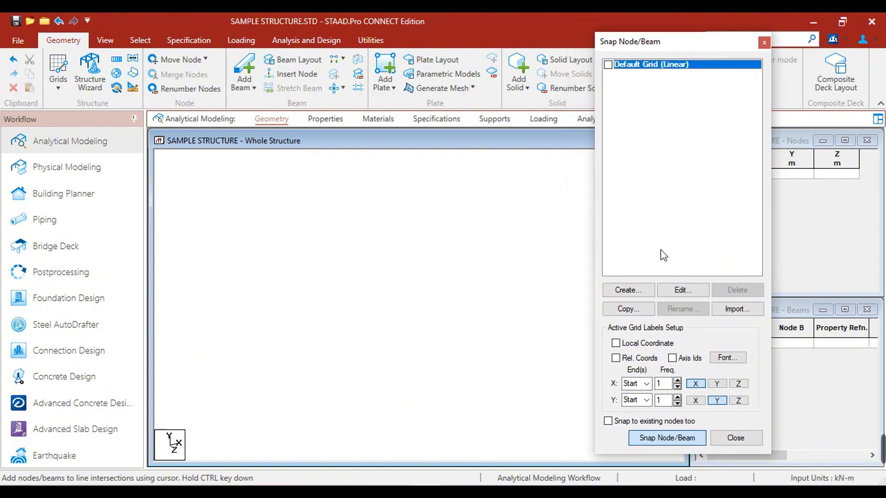
{"action": "left_click", "coordinate": [628, 290]}
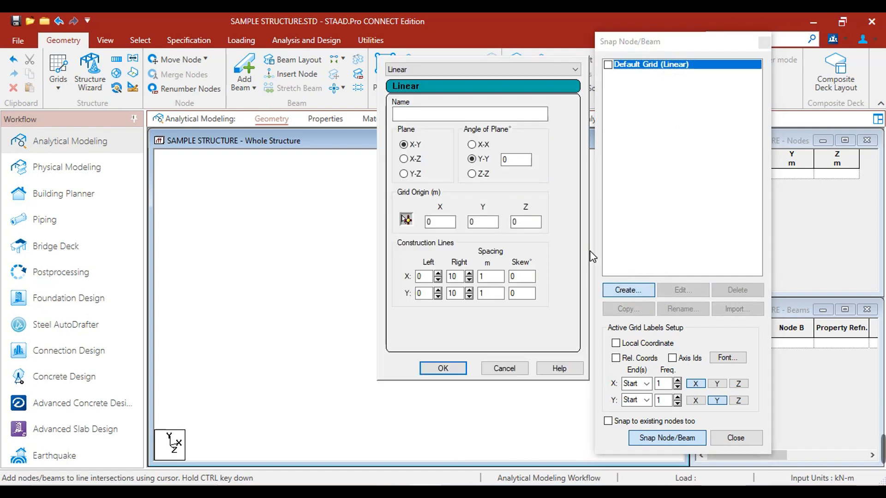
{"action": "left_click", "coordinate": [563, 72]}
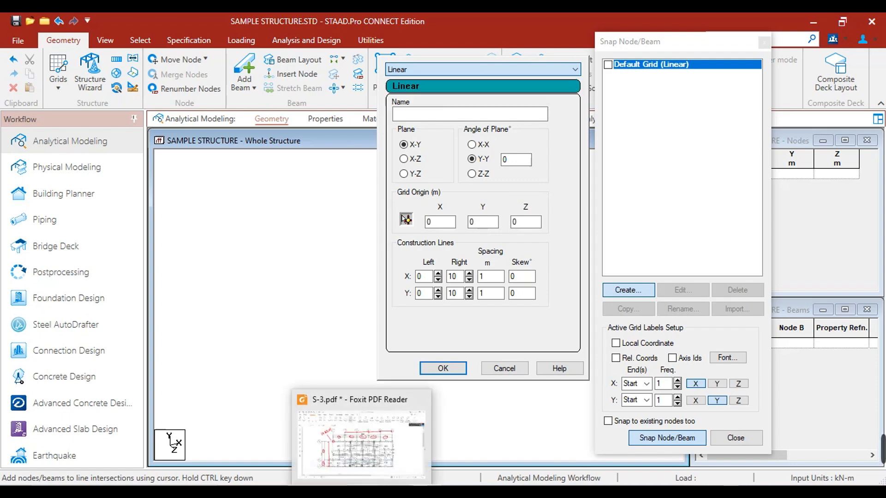
Step: Switch to S-3.pdf in Foxit PDF Reader and examine the foundation plan and the sheet's title block
{"action": "left_click", "coordinate": [349, 418]}
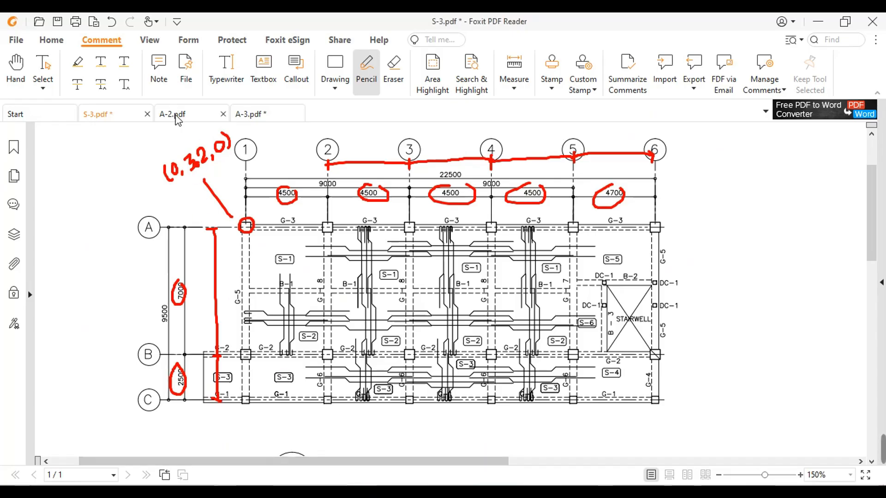
{"action": "scroll", "coordinate": [626, 271], "scroll_direction": "down", "scroll_amount": 3}
{"action": "scroll", "coordinate": [620, 276], "scroll_direction": "down", "scroll_amount": 5}
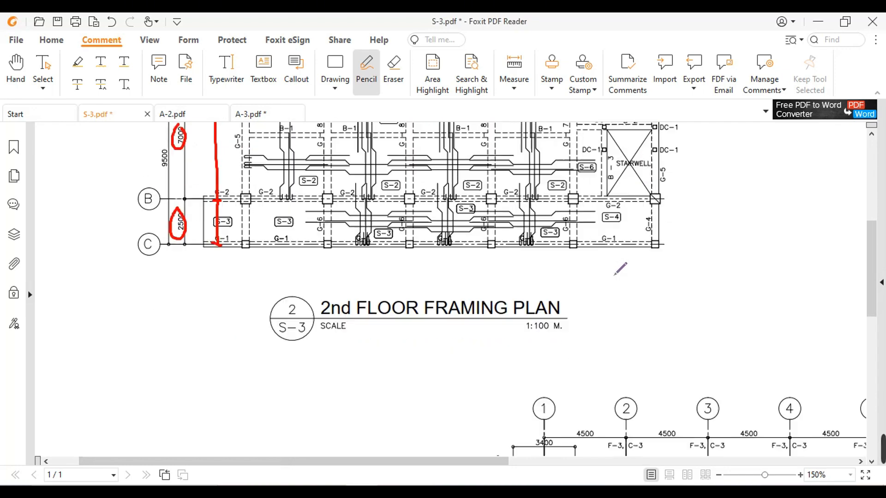
{"action": "scroll", "coordinate": [618, 274], "scroll_direction": "down", "scroll_amount": 2, "text": "ctrl"}
{"action": "scroll", "coordinate": [621, 267], "scroll_direction": "down", "scroll_amount": 3}
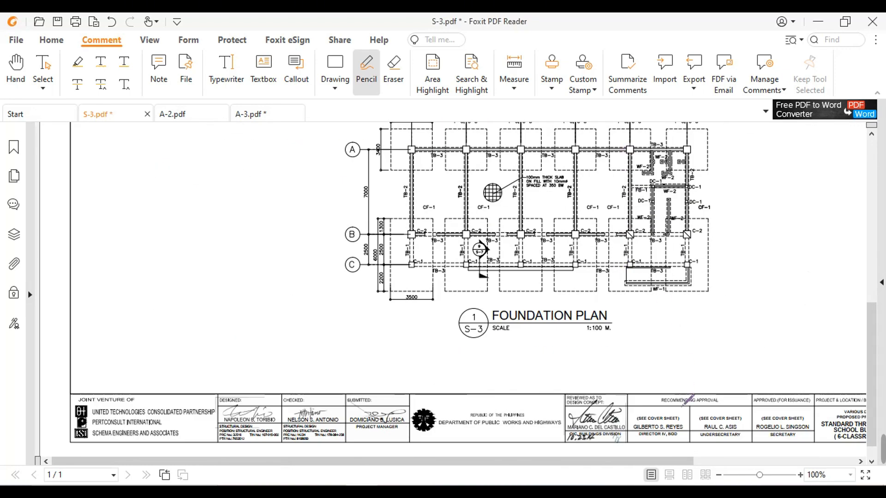
{"action": "left_click_drag", "start_coordinate": [662, 461], "coordinate": [767, 460]}
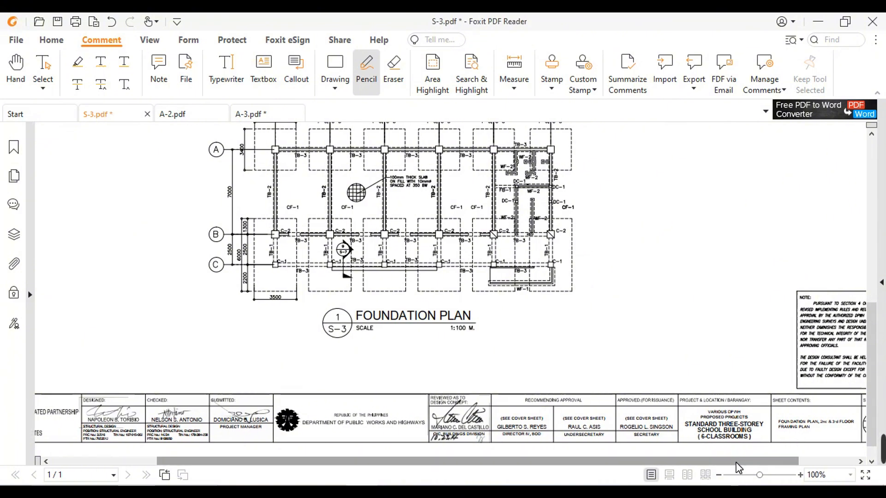
{"action": "left_click_drag", "start_coordinate": [737, 462], "coordinate": [609, 459]}
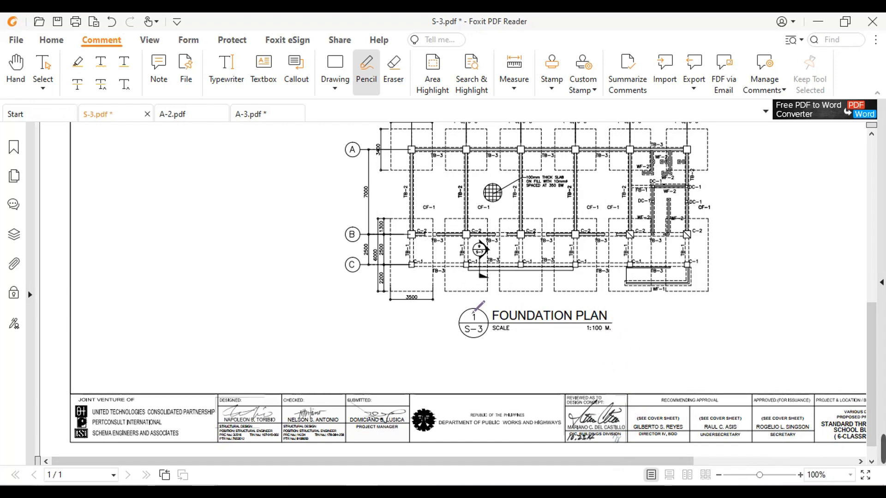
Step: Erase the red pencil markups from the 2nd floor framing plan
{"action": "scroll", "coordinate": [475, 305], "scroll_direction": "up", "scroll_amount": 5}
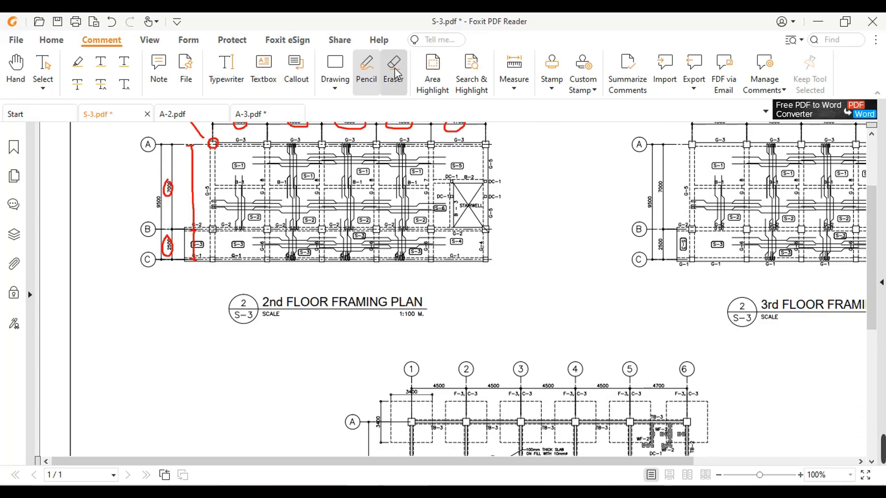
{"action": "scroll", "coordinate": [374, 153], "scroll_direction": "up", "scroll_amount": 1}
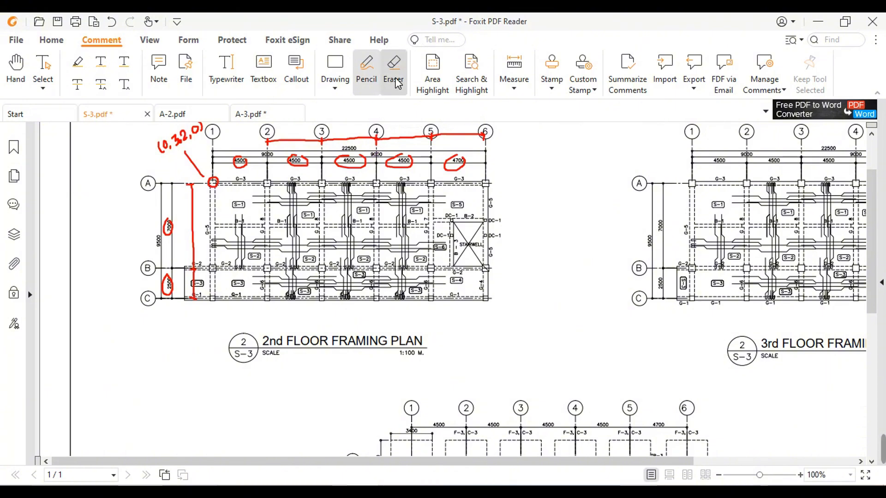
{"action": "scroll", "coordinate": [358, 237], "scroll_direction": "up", "scroll_amount": 1}
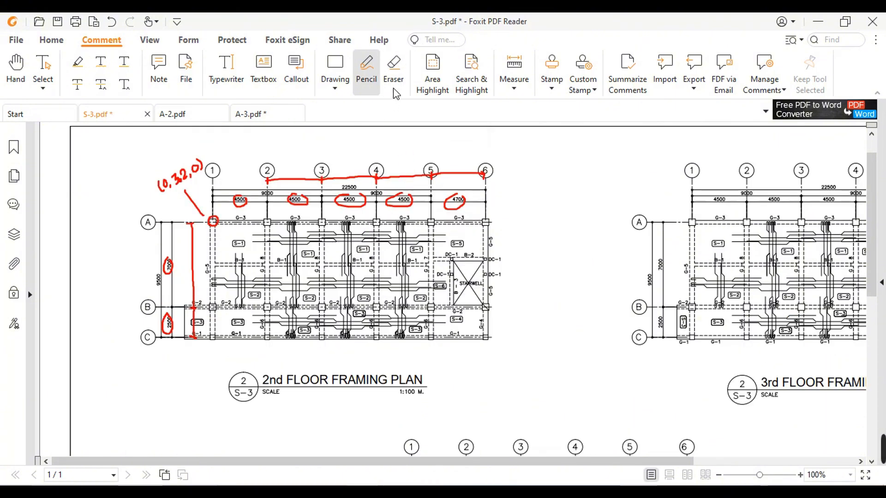
{"action": "left_click", "coordinate": [394, 69]}
{"action": "mouse_move", "coordinate": [483, 172]}
{"action": "left_mouse_down"}
{"action": "mouse_move", "coordinate": [456, 210]}
{"action": "mouse_move", "coordinate": [280, 191]}
{"action": "mouse_move", "coordinate": [489, 182]}
{"action": "mouse_move", "coordinate": [402, 205]}
{"action": "mouse_move", "coordinate": [339, 207]}
{"action": "mouse_move", "coordinate": [377, 213]}
{"action": "mouse_move", "coordinate": [301, 203]}
{"action": "mouse_move", "coordinate": [305, 215]}
{"action": "mouse_move", "coordinate": [472, 209]}
{"action": "mouse_move", "coordinate": [337, 208]}
{"action": "mouse_move", "coordinate": [224, 236]}
{"action": "mouse_move", "coordinate": [197, 255]}
{"action": "mouse_move", "coordinate": [197, 235]}
{"action": "mouse_move", "coordinate": [202, 344]}
{"action": "mouse_move", "coordinate": [177, 342]}
{"action": "mouse_move", "coordinate": [173, 219]}
{"action": "mouse_move", "coordinate": [157, 206]}
{"action": "mouse_move", "coordinate": [211, 166]}
{"action": "mouse_move", "coordinate": [201, 196]}
{"action": "mouse_move", "coordinate": [206, 219]}
{"action": "mouse_move", "coordinate": [198, 181]}
{"action": "mouse_move", "coordinate": [242, 242]}
{"action": "left_mouse_up"}
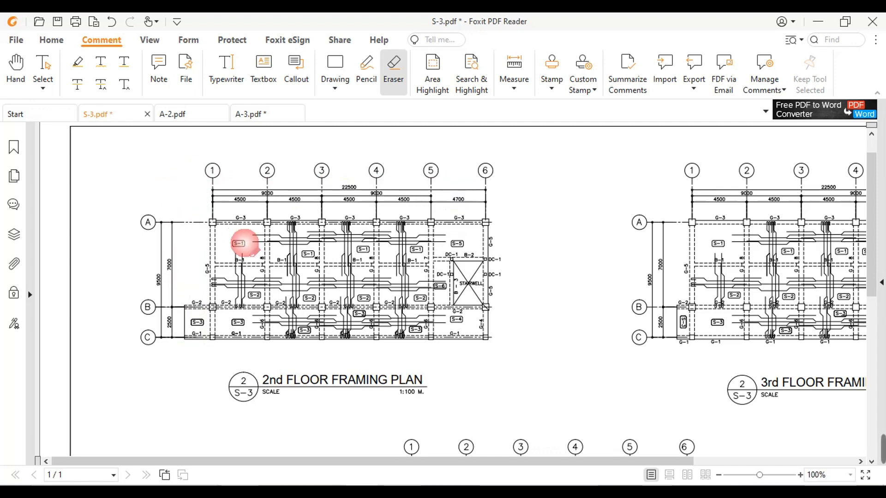
Step: Mark gridlines 1 and 5 and the 7000 and 2500 dimensions in red pencil on the 2nd floor framing plan
{"action": "scroll", "coordinate": [238, 243], "scroll_direction": "up", "scroll_amount": 2, "text": "ctrl"}
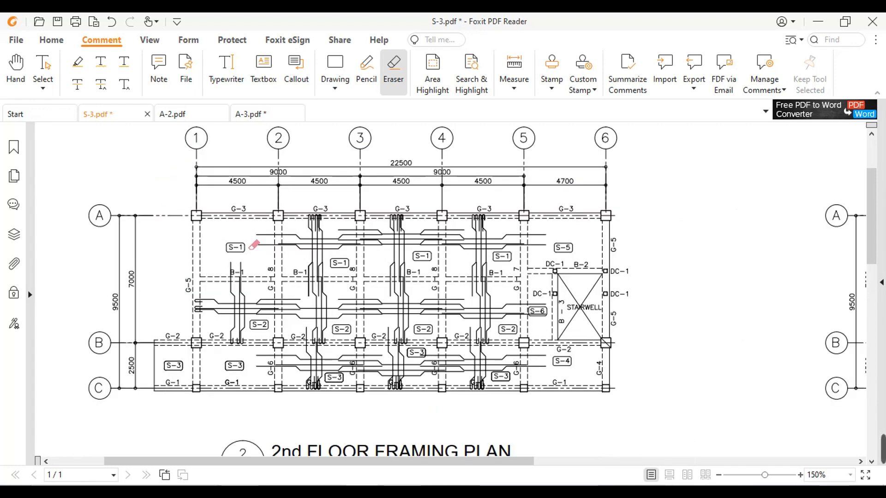
{"action": "left_click", "coordinate": [366, 73]}
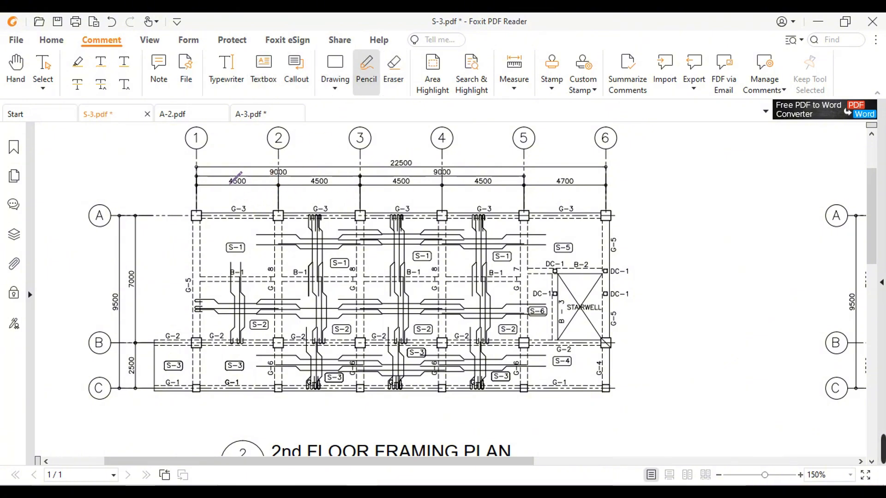
{"action": "left_click_drag", "start_coordinate": [195, 149], "coordinate": [204, 141]}
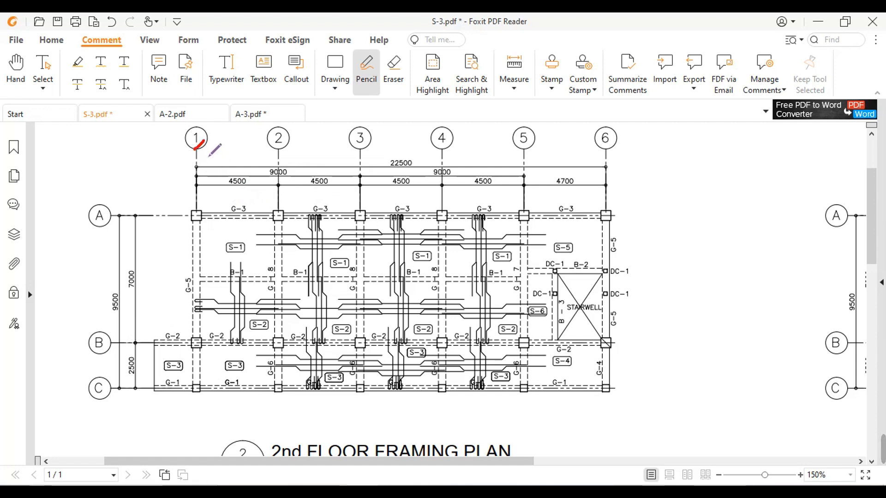
{"action": "left_click_drag", "start_coordinate": [523, 149], "coordinate": [529, 142]}
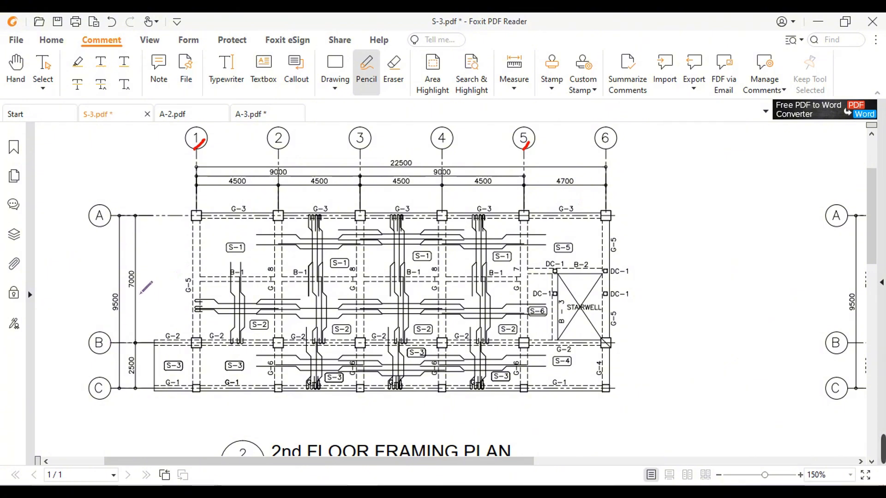
{"action": "left_click_drag", "start_coordinate": [135, 290], "coordinate": [136, 274]}
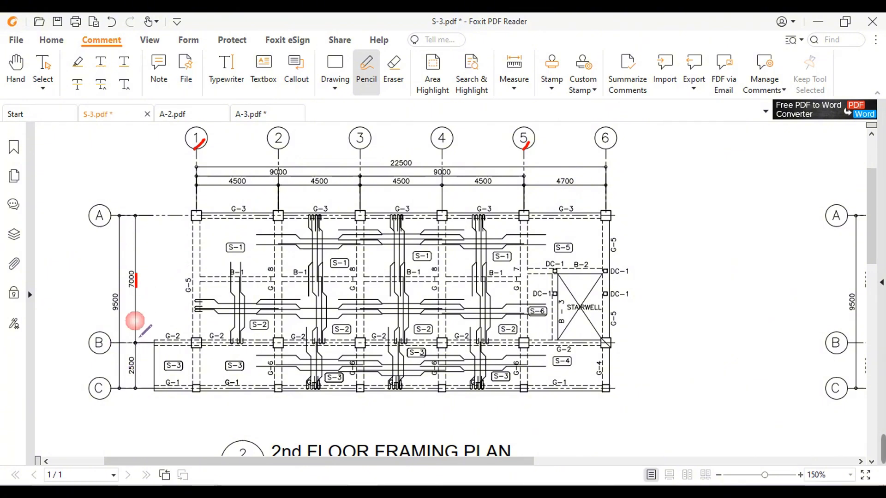
{"action": "left_click_drag", "start_coordinate": [134, 358], "coordinate": [135, 382]}
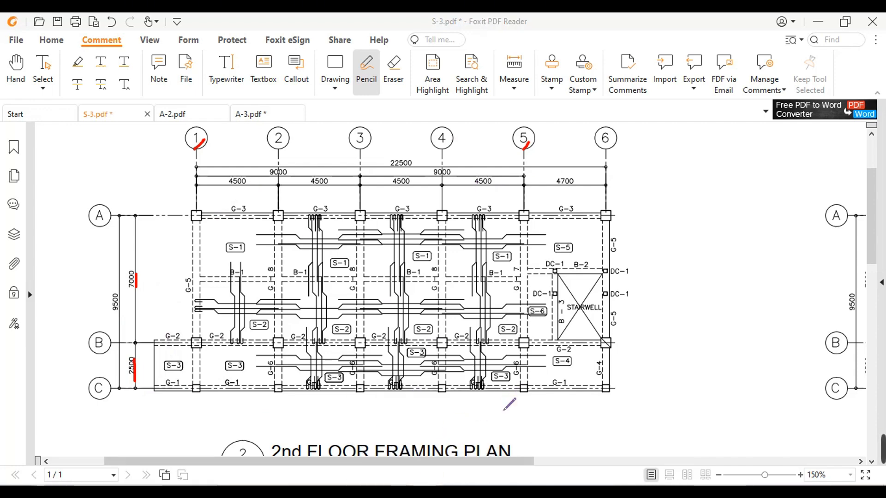
Step: Switch back to STAAD.Pro, set the new grid's type to Irregular and name it GF GRID
{"action": "key", "text": "alt+Tab"}
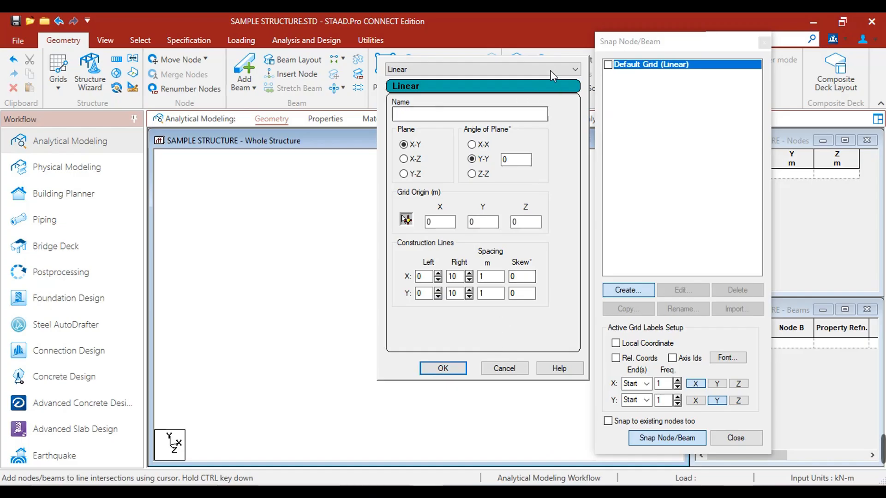
{"action": "left_click", "coordinate": [553, 70]}
{"action": "left_click", "coordinate": [434, 89]}
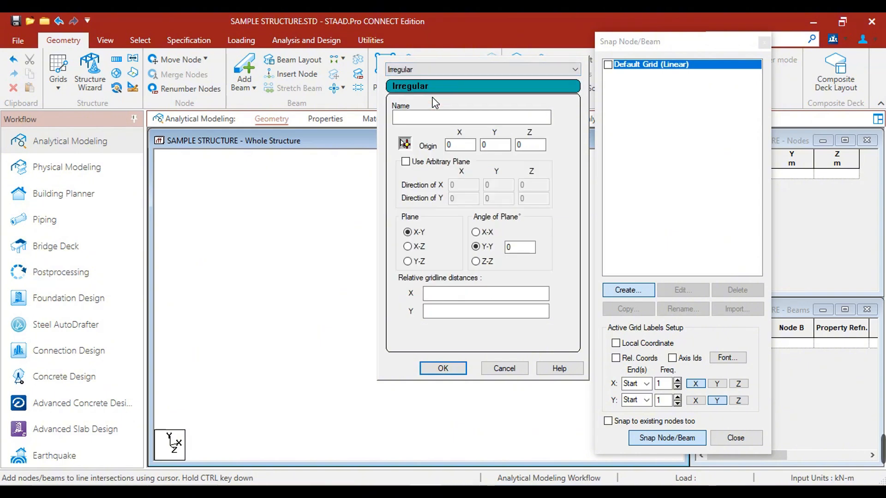
{"action": "left_click", "coordinate": [441, 122]}
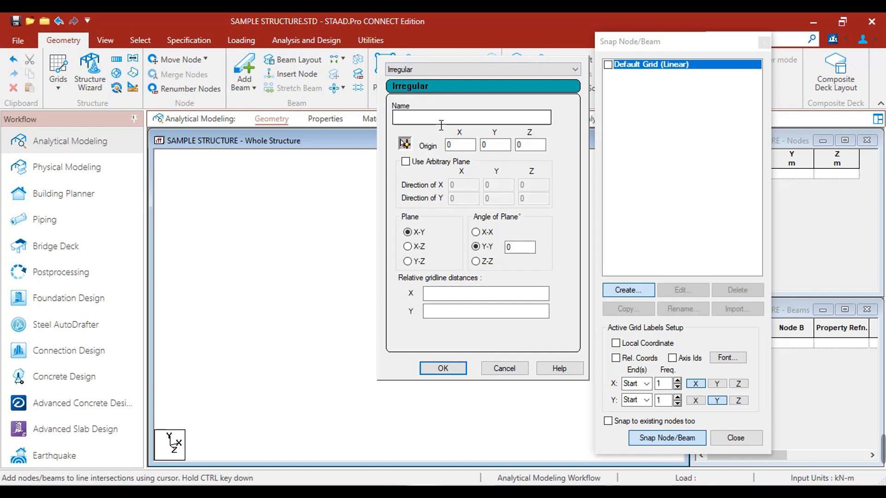
{"action": "left_click", "coordinate": [441, 125]}
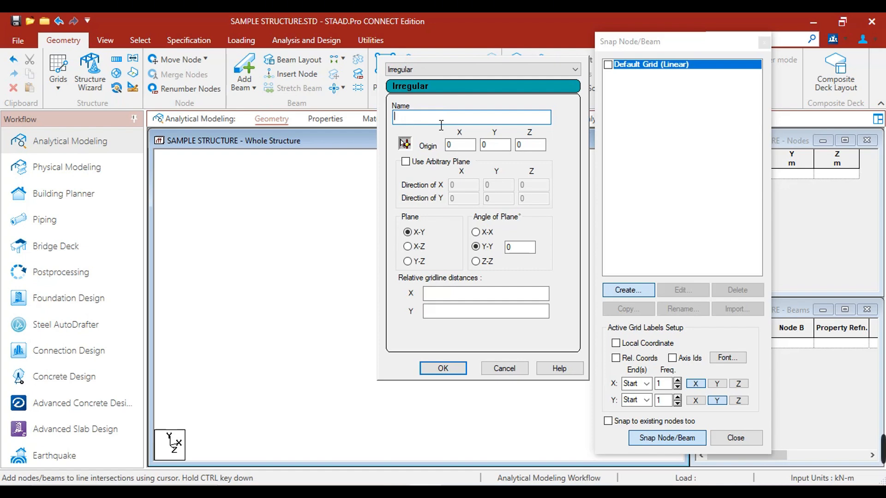
{"action": "type", "text": "GF GRID"}
Step: Keep the grid origin at 0, 0, 0 and set its plane to X-Z with a Y-Y angle of 0
{"action": "left_click", "coordinate": [470, 147]}
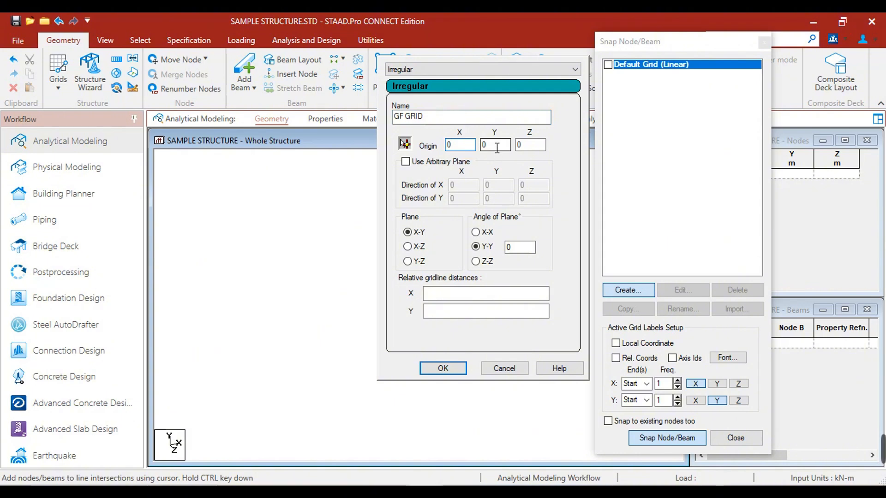
{"action": "left_click", "coordinate": [493, 145]}
{"action": "left_click", "coordinate": [535, 149]}
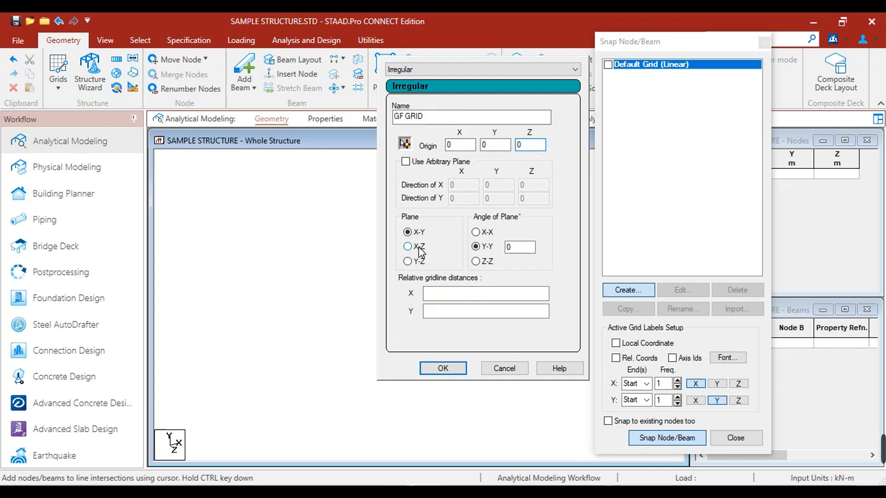
{"action": "left_click", "coordinate": [419, 249]}
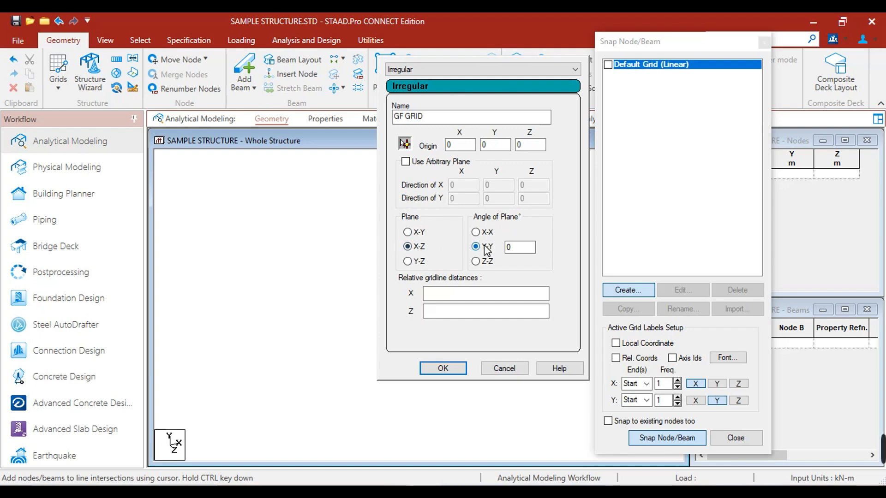
{"action": "left_click", "coordinate": [531, 250]}
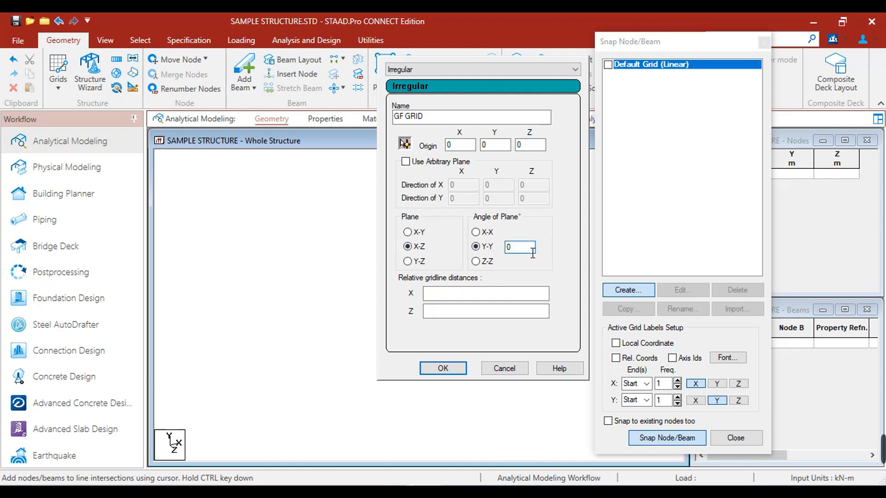
Step: Draw red x and y axis arrows beside the PDF framing plan and enter 4.5 as the grid's first X gridline distance in STAAD.Pro
{"action": "left_click", "coordinate": [481, 300]}
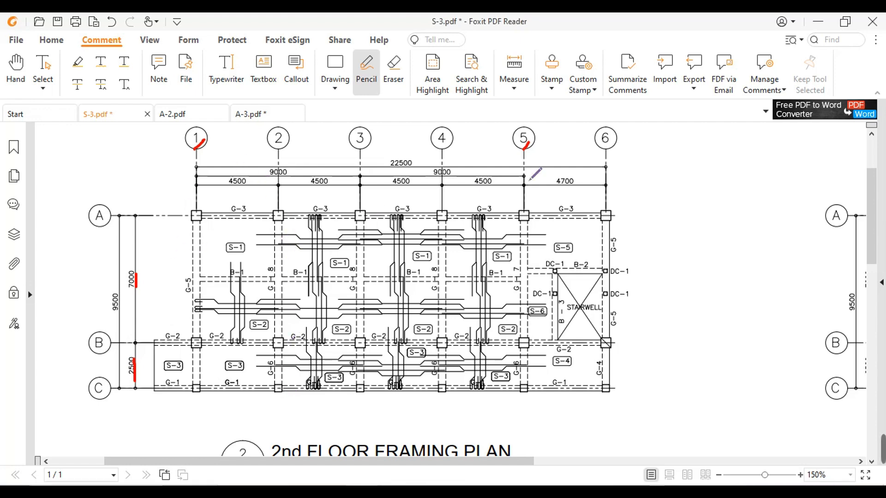
{"action": "mouse_move", "coordinate": [641, 164]}
{"action": "left_mouse_down"}
{"action": "mouse_move", "coordinate": [680, 157]}
{"action": "mouse_move", "coordinate": [701, 165]}
{"action": "mouse_move", "coordinate": [640, 203]}
{"action": "mouse_move", "coordinate": [656, 207]}
{"action": "mouse_move", "coordinate": [651, 217]}
{"action": "left_mouse_up"}
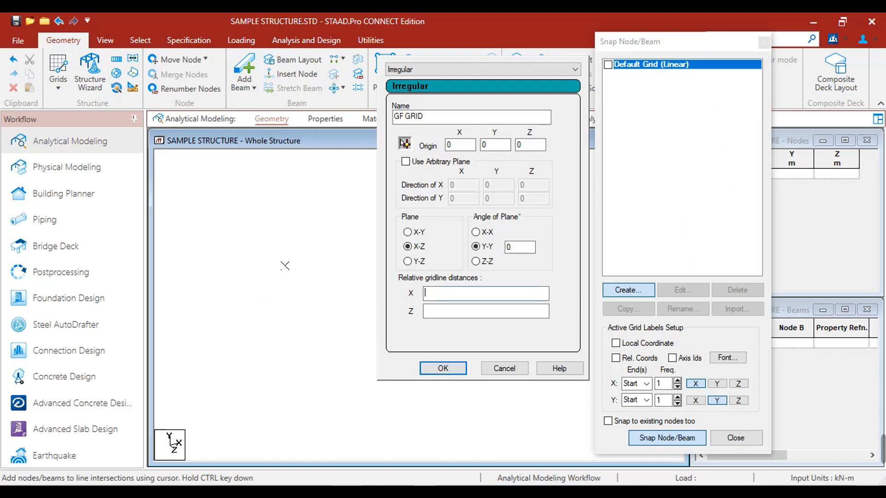
{"action": "type", "text": ".5"}
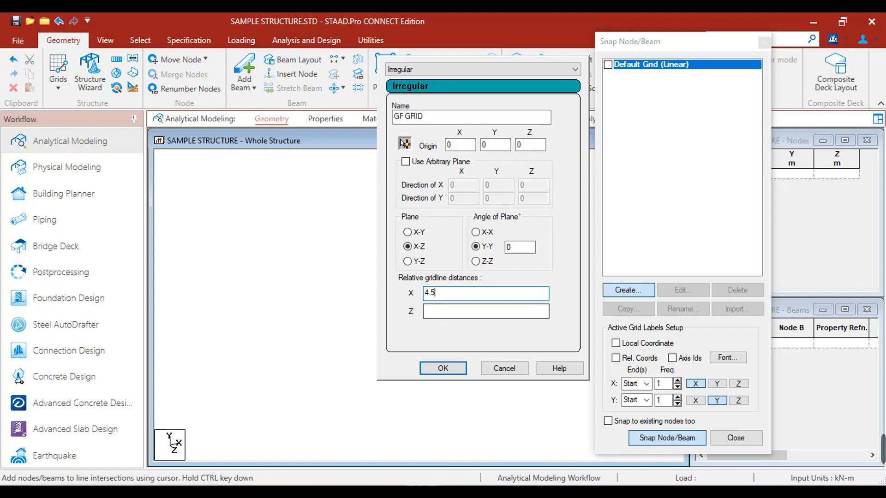
Step: Underline the second and third 4500 dimensions in red on the PDF plan, adding 4.5 to the grid's X distances for each
{"action": "key", "text": "alt+Tab"}
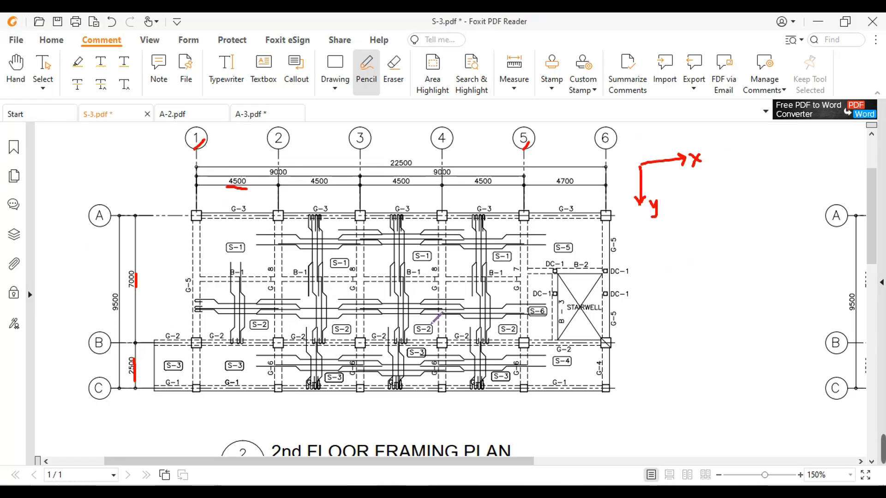
{"action": "left_click_drag", "start_coordinate": [307, 187], "coordinate": [328, 187]}
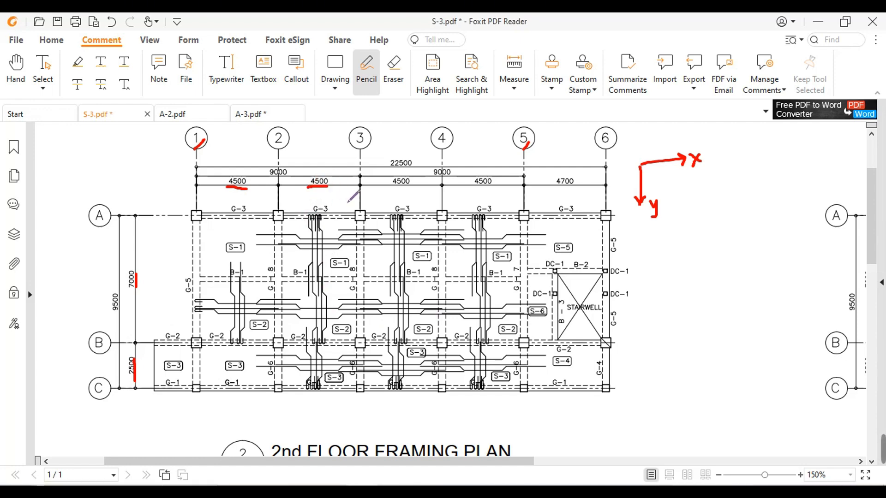
{"action": "key", "text": "alt+Tab"}
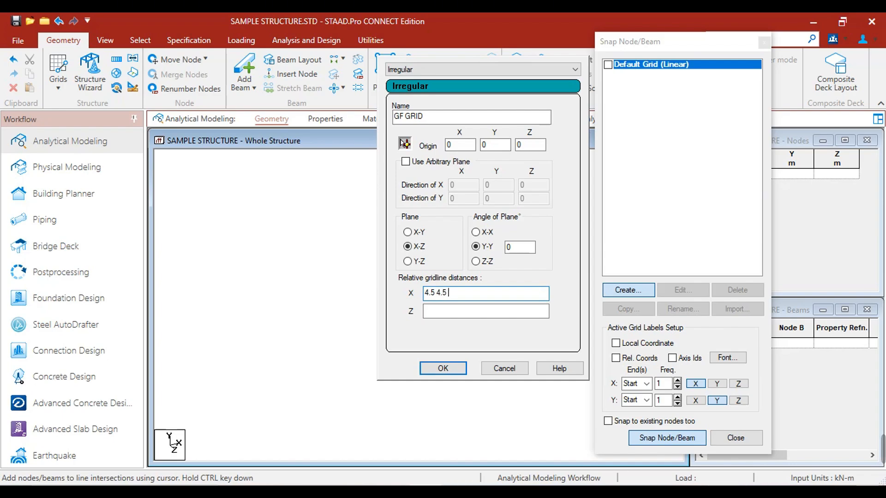
{"action": "key", "text": "alt+Tab"}
{"action": "left_click_drag", "start_coordinate": [391, 185], "coordinate": [410, 183]}
{"action": "key", "text": "alt+Tab"}
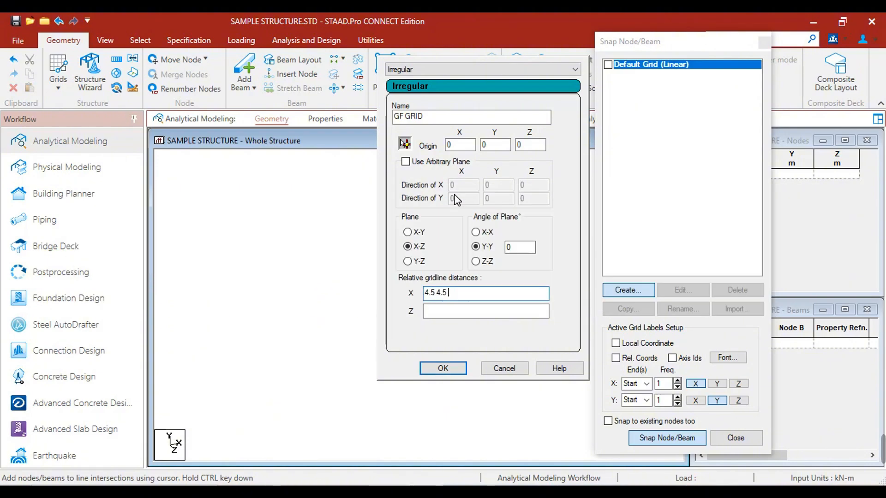
{"action": "type", "text": "4.5"}
Step: Underline the fourth 4500 and the 4700 dimension on the PDF plan and complete the grid's X distances with 4.5 and 4.7
{"action": "key", "text": "alt+Tab"}
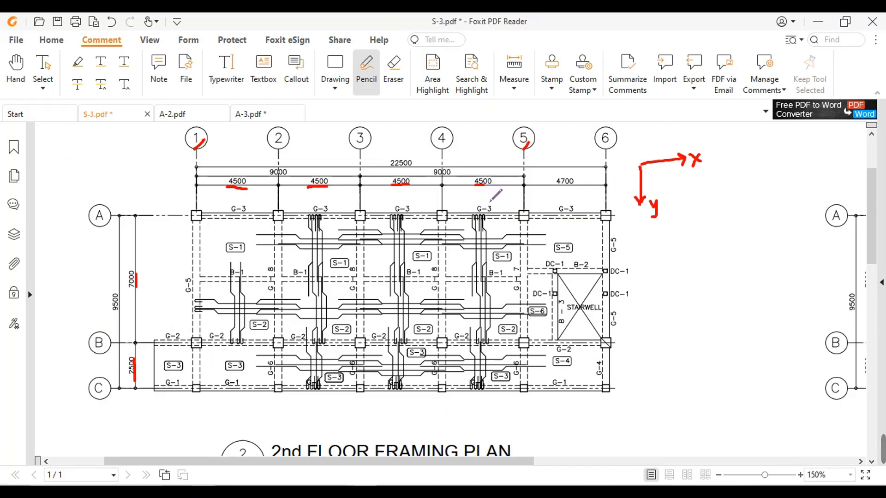
{"action": "key", "text": "alt+Tab"}
{"action": "type", "text": ".5"}
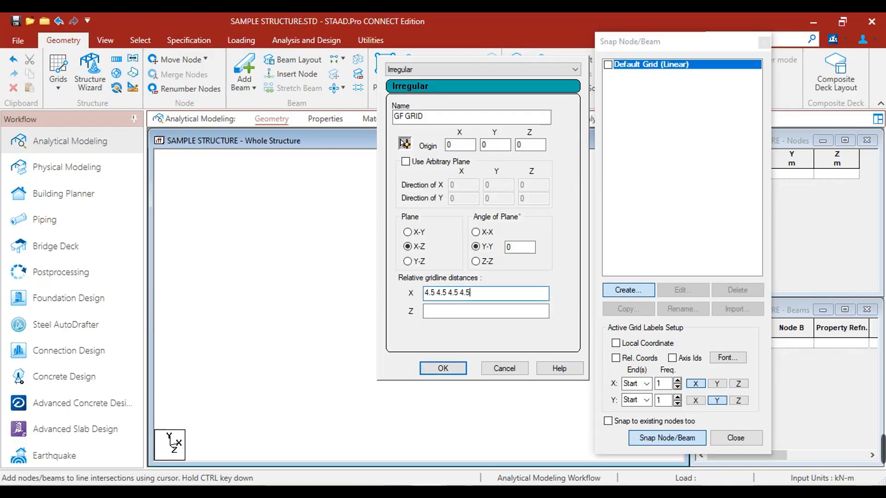
{"action": "key", "text": "alt+Tab"}
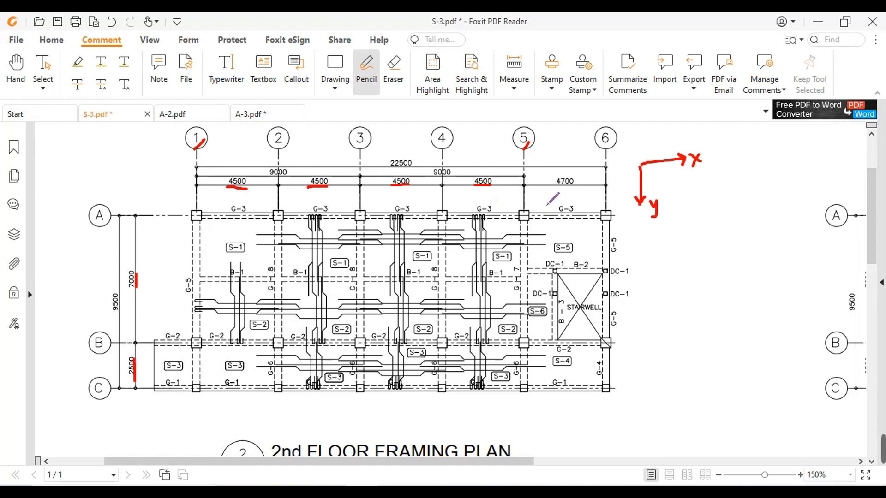
{"action": "left_click_drag", "start_coordinate": [555, 186], "coordinate": [562, 185]}
{"action": "key", "text": "alt+Tab"}
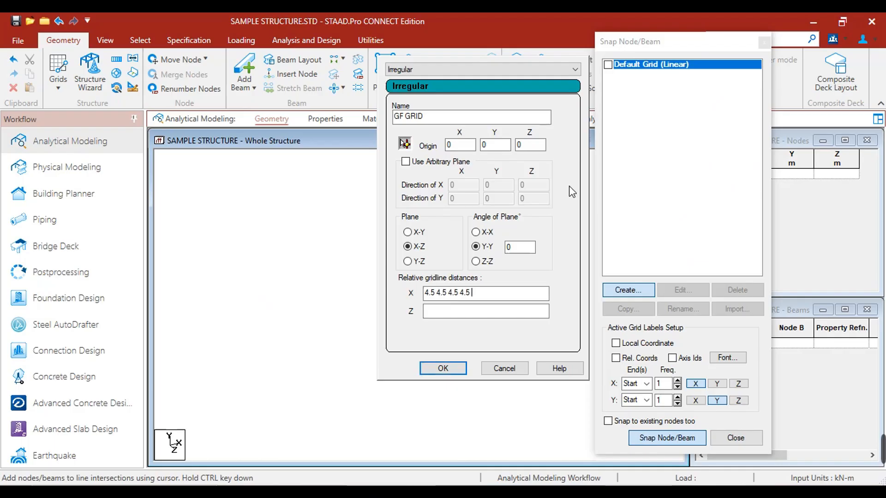
{"action": "type", "text": "4.5 4.7"}
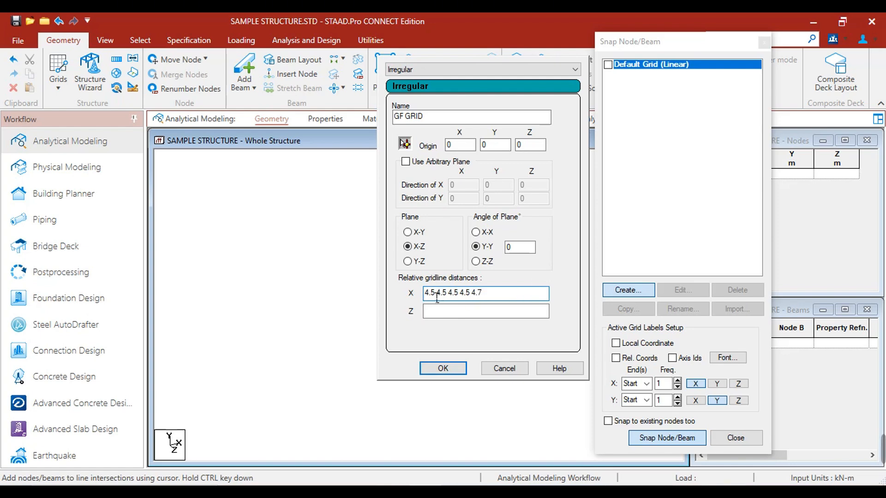
Step: Switch to the PDF plan, erase the y label of the sketched axes and relabel that axis z in red pencil
{"action": "left_click", "coordinate": [441, 311]}
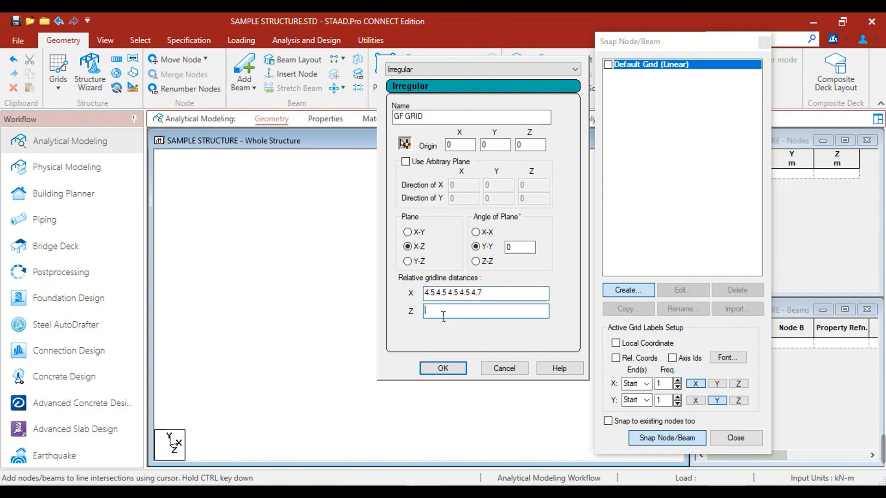
{"action": "key", "text": "alt+Tab"}
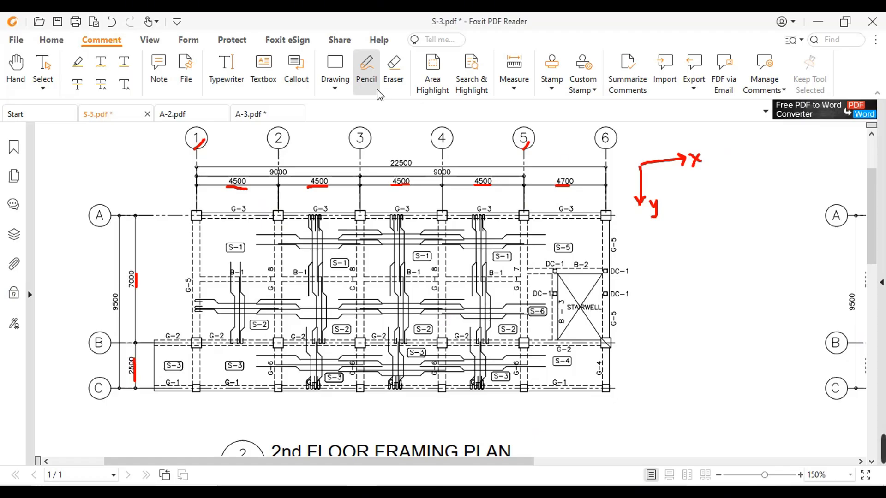
{"action": "left_click", "coordinate": [389, 65]}
{"action": "mouse_move", "coordinate": [653, 210]}
{"action": "left_mouse_down"}
{"action": "mouse_move", "coordinate": [673, 208]}
{"action": "mouse_move", "coordinate": [639, 200]}
{"action": "mouse_move", "coordinate": [652, 198]}
{"action": "mouse_move", "coordinate": [667, 217]}
{"action": "left_mouse_up"}
{"action": "left_click", "coordinate": [366, 67]}
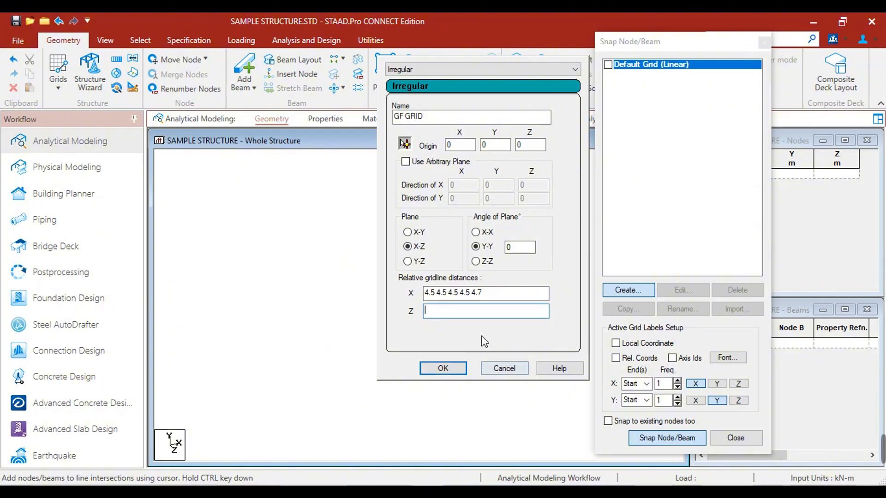
Step: Enter 7 and 2.5 as the relative Z gridline distances in STAAD.Pro and create the GF GRID
{"action": "left_click", "coordinate": [465, 312]}
{"action": "type", "text": "7"}
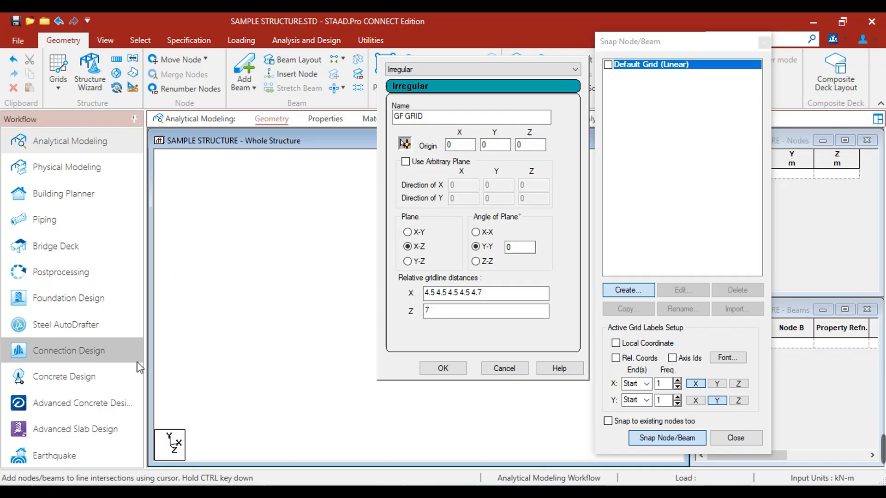
{"action": "type", "text": "2.5"}
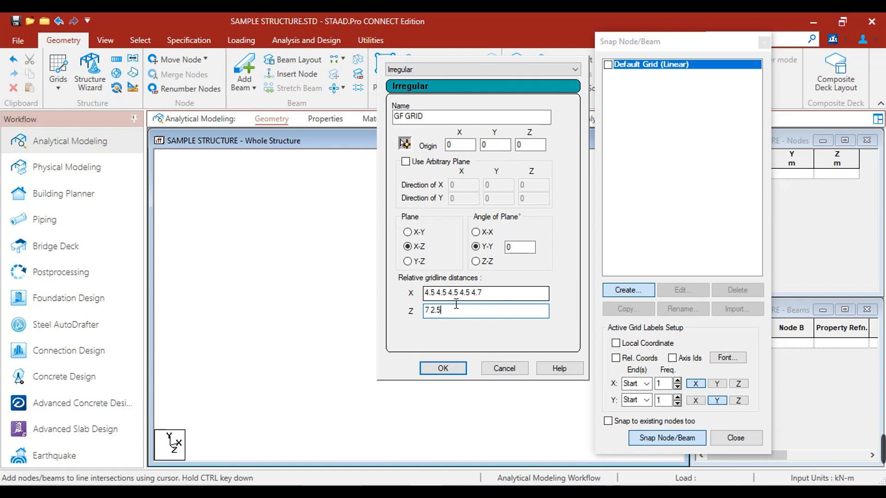
{"action": "left_click", "coordinate": [448, 371]}
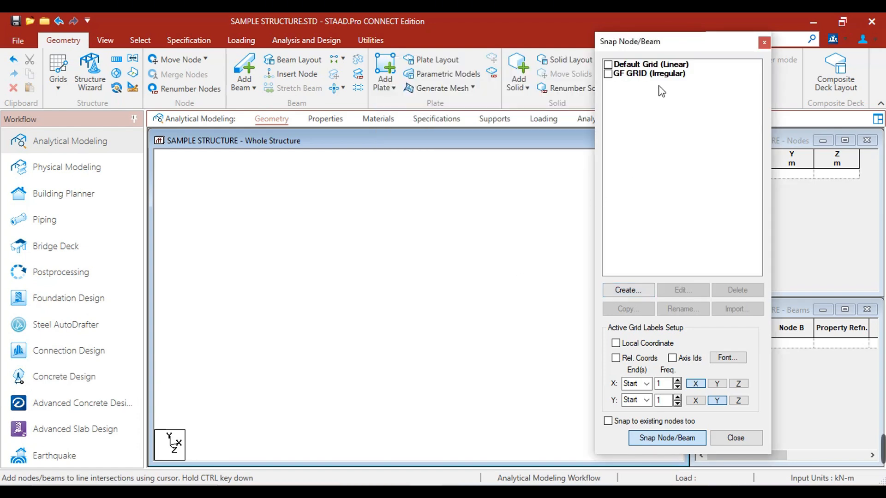
Step: Activate GF GRID in the Snap Node/Beam list and move the dialog clear of the displayed grid
{"action": "left_click", "coordinate": [642, 74]}
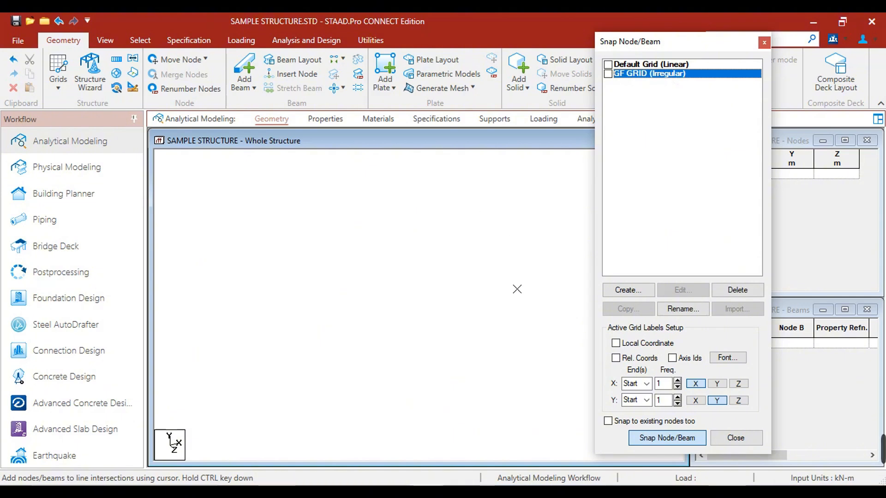
{"action": "left_click", "coordinate": [387, 140]}
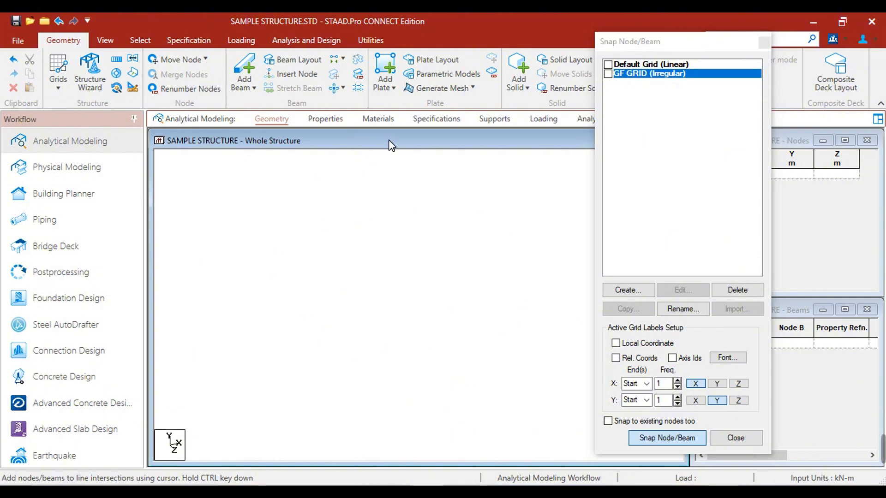
{"action": "left_click", "coordinate": [607, 74]}
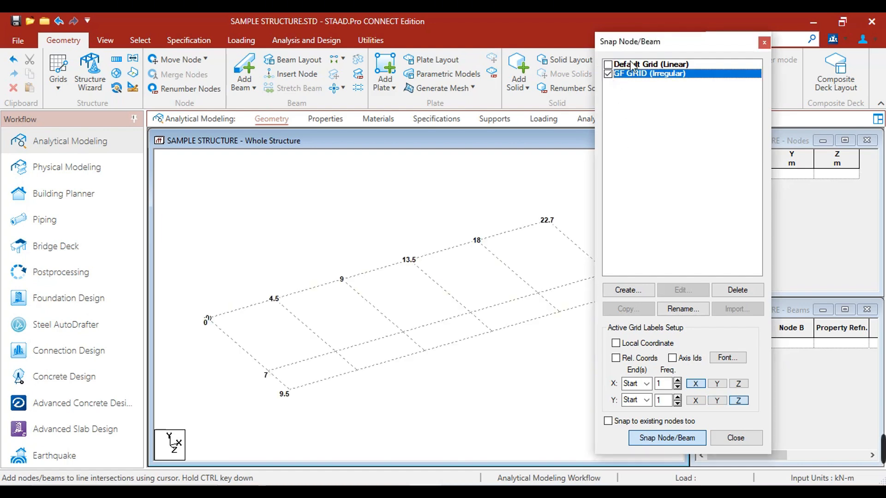
{"action": "left_click_drag", "start_coordinate": [657, 44], "coordinate": [720, 44]}
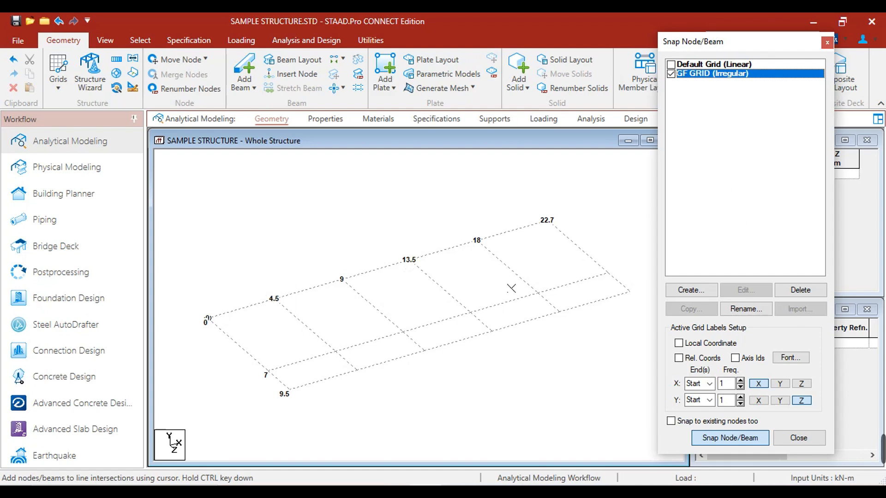
Step: Show the grid in top view and place the Snap Node/Beam dialog over the workflow list so the whole grid is unobstructed
{"action": "left_click", "coordinate": [207, 318]}
{"action": "left_click", "coordinate": [107, 41]}
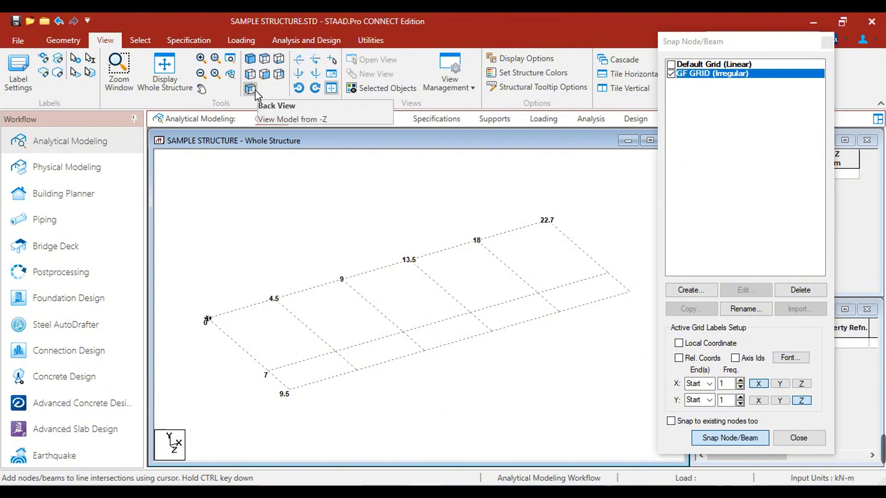
{"action": "left_click", "coordinate": [267, 58]}
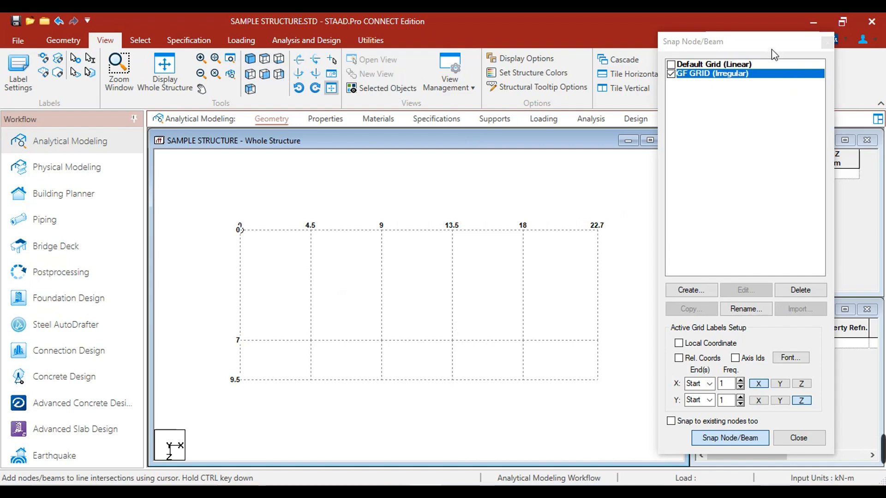
{"action": "left_click_drag", "start_coordinate": [765, 41], "coordinate": [708, 50]}
{"action": "middle_click_drag", "start_coordinate": [400, 267], "coordinate": [362, 249]}
{"action": "scroll", "coordinate": [361, 246], "scroll_direction": "up", "scroll_amount": 1}
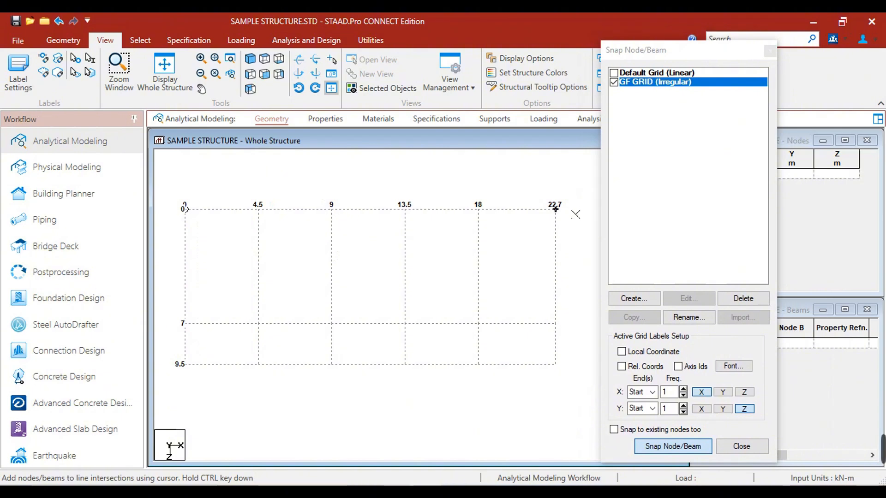
{"action": "left_click_drag", "start_coordinate": [726, 50], "coordinate": [146, 62]}
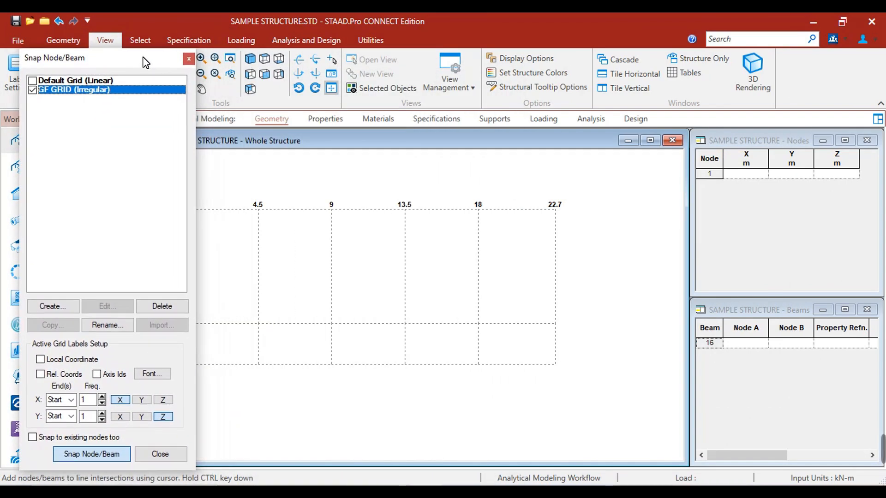
{"action": "middle_click_drag", "start_coordinate": [360, 211], "coordinate": [363, 212]}
{"action": "middle_click_drag", "start_coordinate": [435, 212], "coordinate": [425, 213]}
{"action": "scroll", "coordinate": [445, 247], "scroll_direction": "up", "scroll_amount": 3}
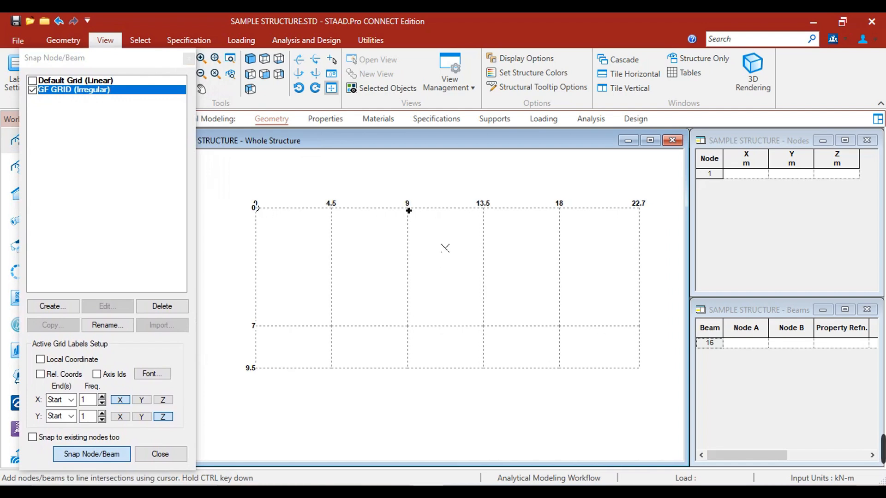
{"action": "middle_click_drag", "start_coordinate": [460, 259], "coordinate": [462, 272]}
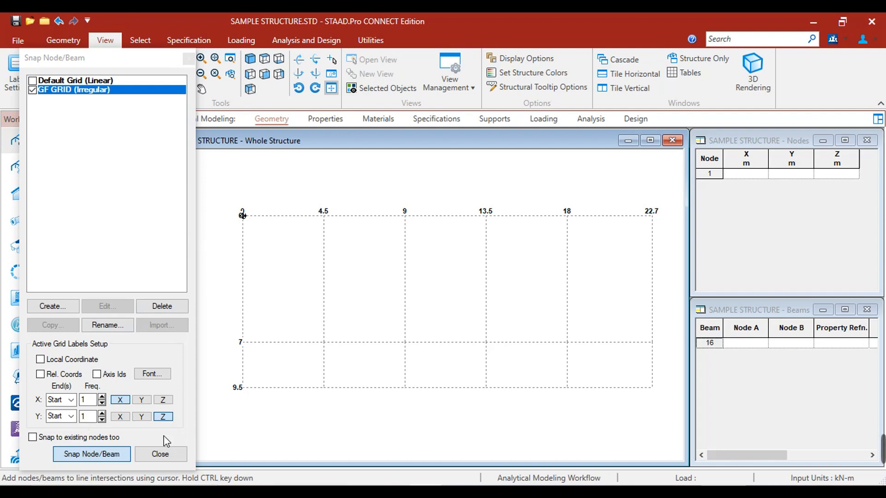
Step: Turn the Snap Node/Beam mode off and back on
{"action": "left_click", "coordinate": [118, 452]}
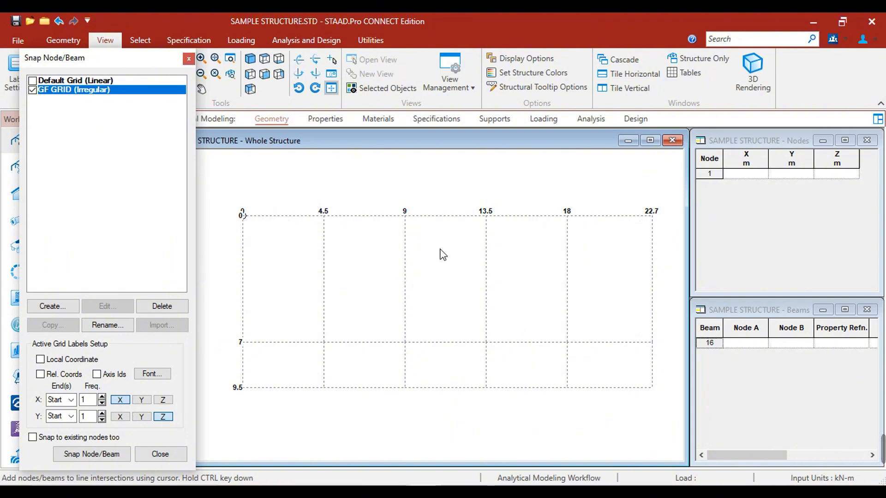
{"action": "left_click", "coordinate": [104, 454]}
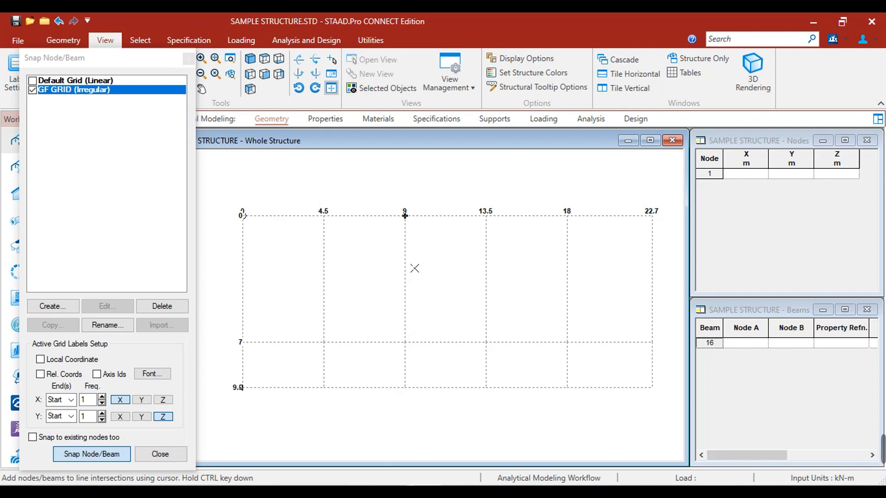
Step: Switch to the PDF plan, erase the sketched axes beside it and draw a new red arrow labelled x
{"action": "key", "text": "alt+Tab"}
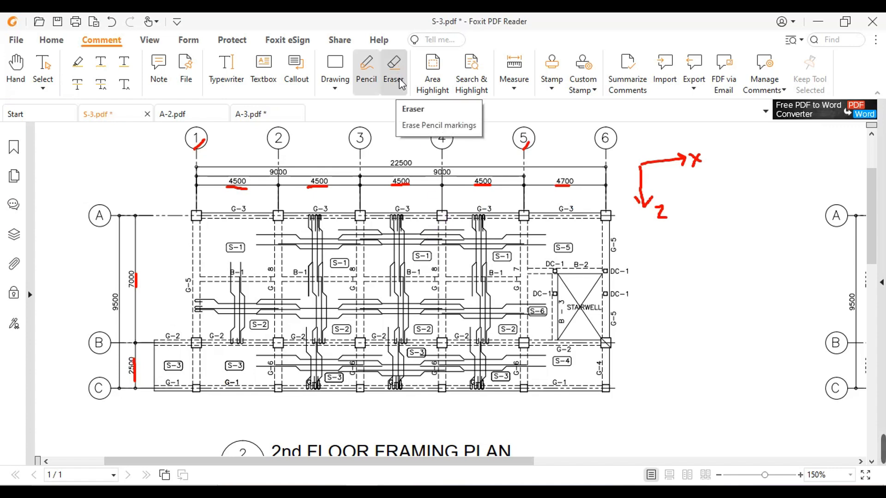
{"action": "left_click", "coordinate": [393, 69]}
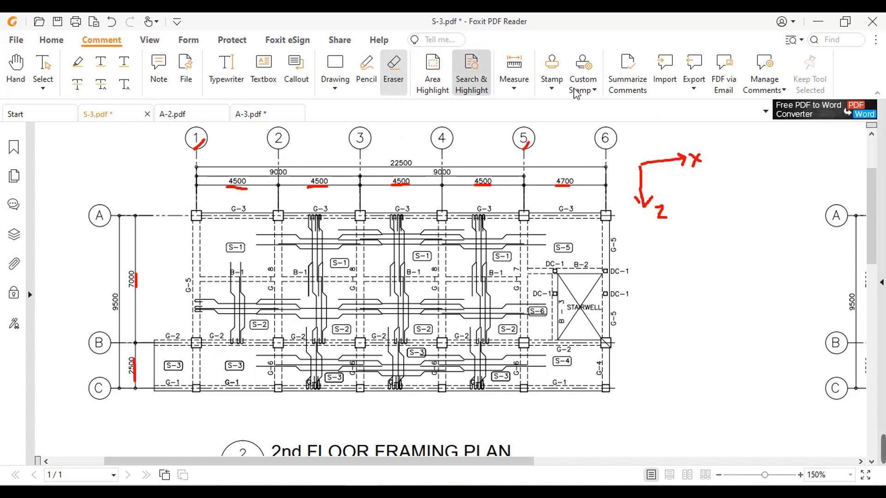
{"action": "mouse_move", "coordinate": [710, 167]}
{"action": "left_mouse_down"}
{"action": "mouse_move", "coordinate": [633, 181]}
{"action": "mouse_move", "coordinate": [716, 175]}
{"action": "mouse_move", "coordinate": [647, 197]}
{"action": "mouse_move", "coordinate": [646, 222]}
{"action": "mouse_move", "coordinate": [669, 213]}
{"action": "mouse_move", "coordinate": [655, 194]}
{"action": "left_mouse_up"}
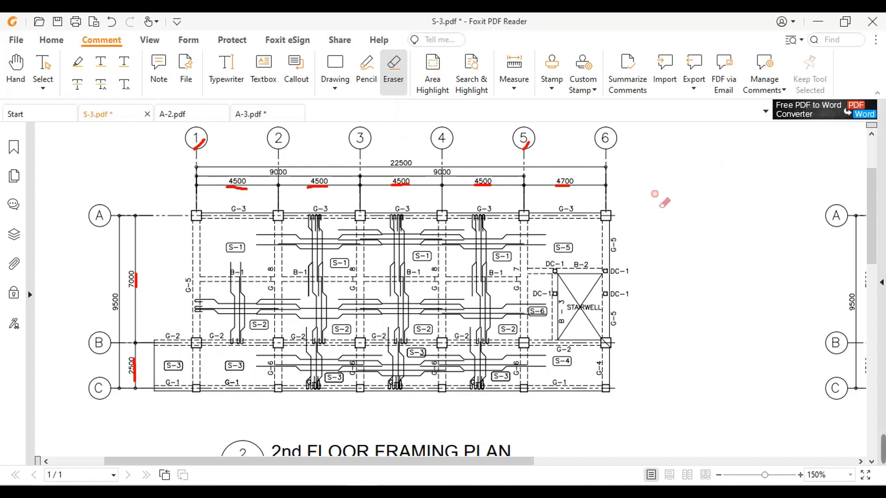
{"action": "left_click", "coordinate": [366, 70]}
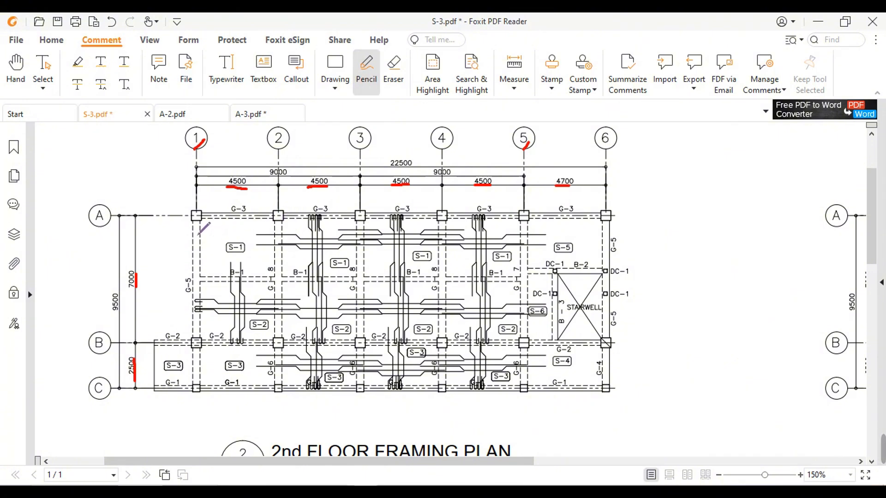
{"action": "mouse_move", "coordinate": [657, 212]}
{"action": "left_mouse_down"}
{"action": "mouse_move", "coordinate": [718, 217]}
{"action": "mouse_move", "coordinate": [708, 219]}
{"action": "left_mouse_up"}
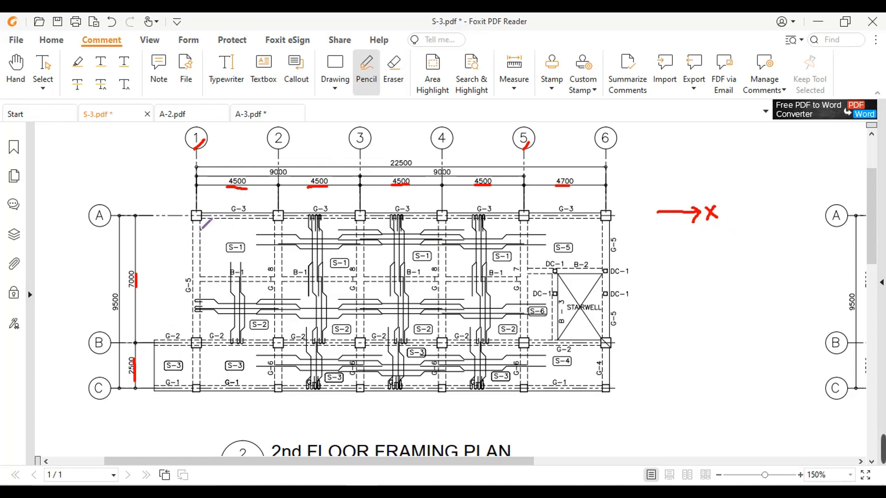
Step: Trace grid line A of the framing plan in red from column 1 to column 6, marking each column intersection
{"action": "left_click_drag", "start_coordinate": [195, 218], "coordinate": [601, 216]}
{"action": "left_click", "coordinate": [278, 216]}
{"action": "left_click", "coordinate": [360, 216]}
{"action": "left_click", "coordinate": [442, 215]}
{"action": "left_click", "coordinate": [524, 215]}
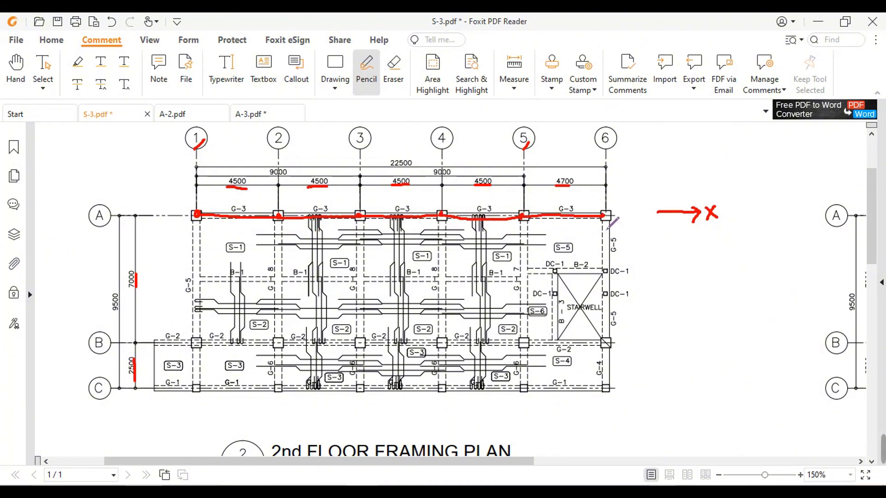
{"action": "left_click", "coordinate": [602, 215]}
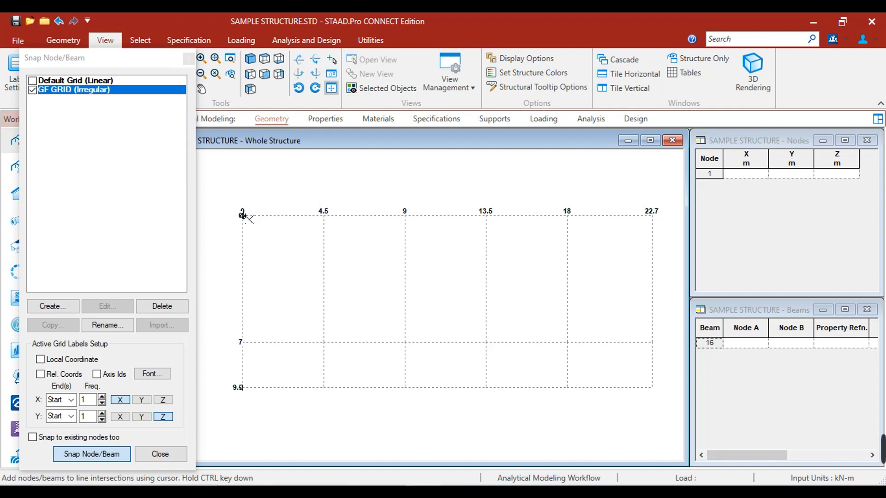
Step: Switch to STAAD.Pro and snap connected beams along Z = 0 through X = 0, 4.5, 9, 13.5, 18 and 22.7 m
{"action": "left_click", "coordinate": [248, 219]}
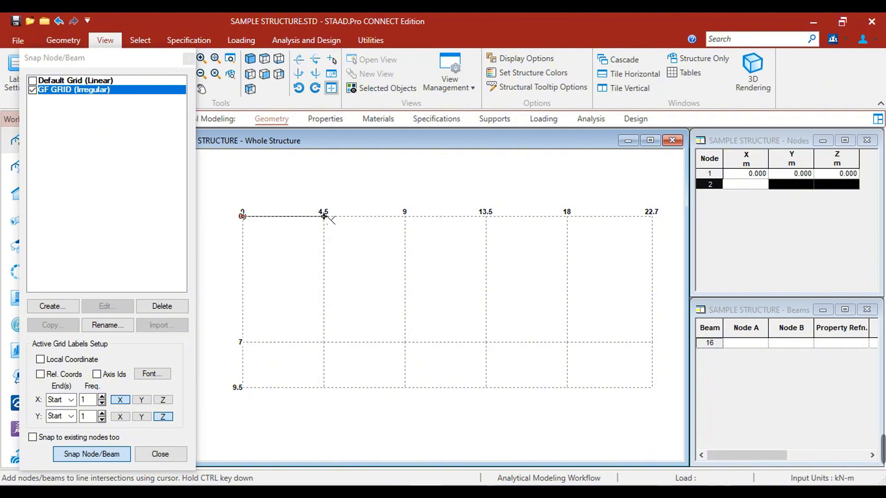
{"action": "left_click", "coordinate": [328, 219]}
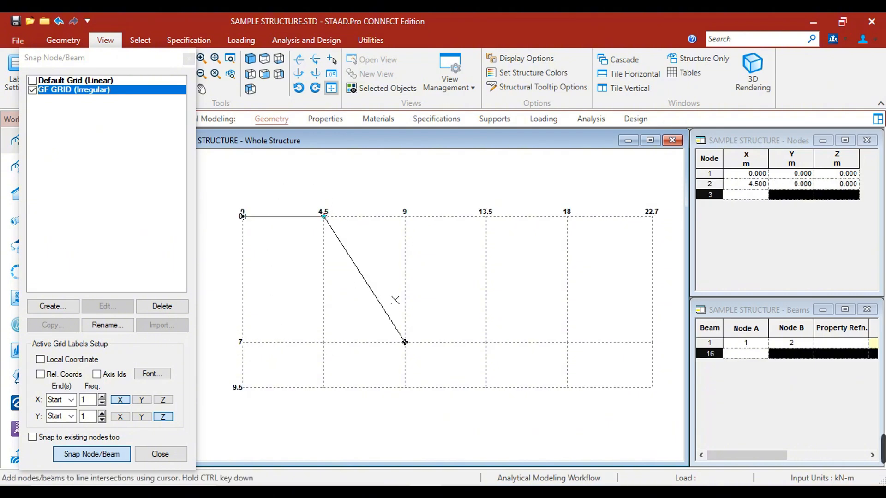
{"action": "left_click", "coordinate": [406, 217]}
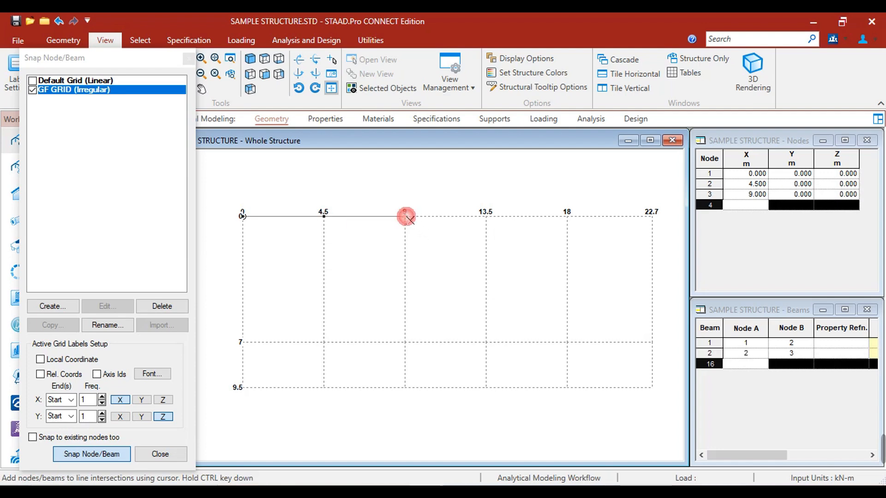
{"action": "left_click", "coordinate": [487, 217]}
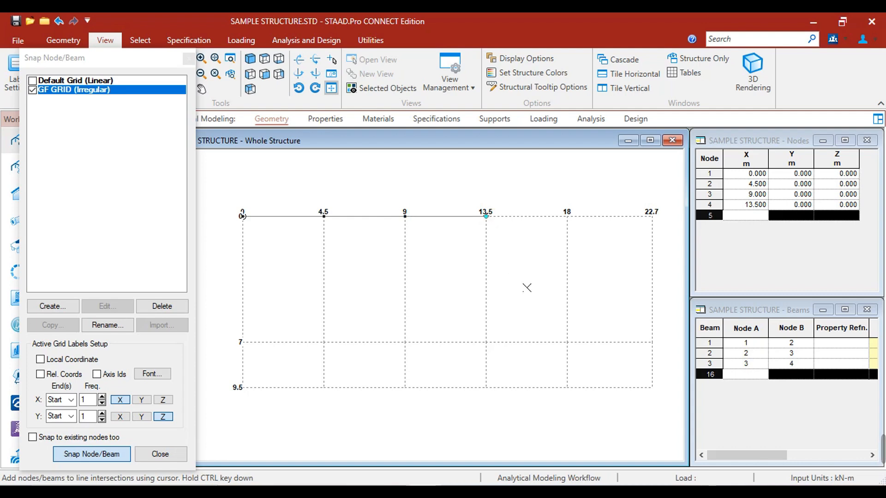
{"action": "left_click", "coordinate": [568, 216]}
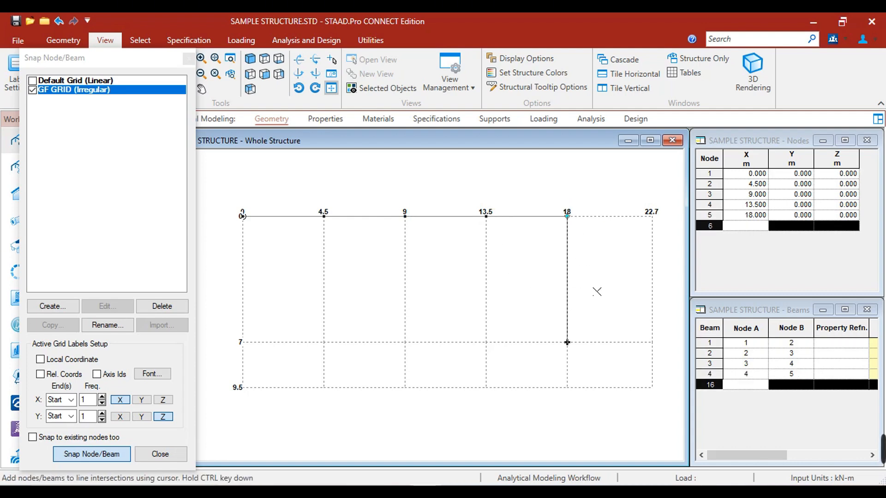
{"action": "left_click", "coordinate": [652, 217]}
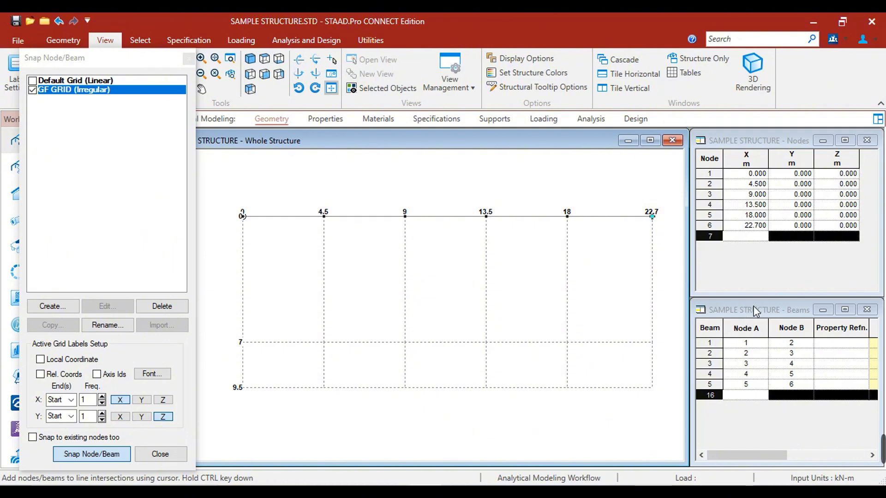
{"action": "left_click", "coordinate": [759, 310]}
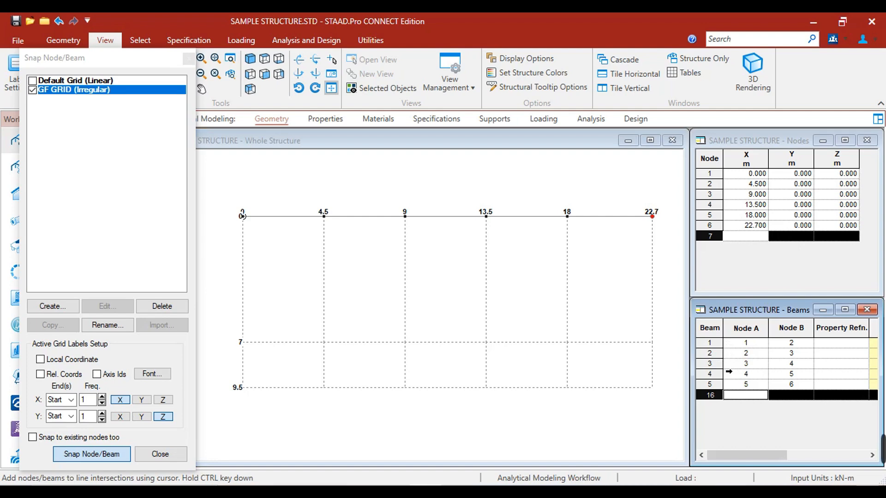
{"action": "left_click", "coordinate": [743, 145]}
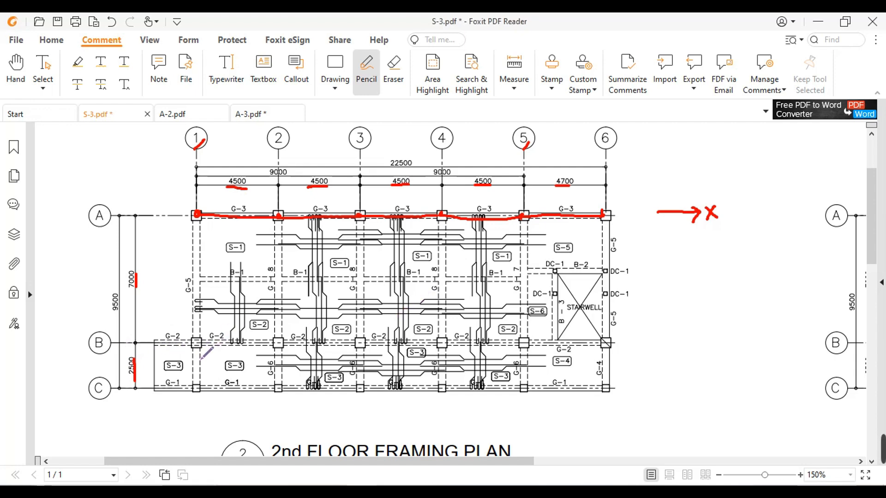
Step: Switch to the PDF plan and trace grid line B in red from column 1 to column 6, marking the columns
{"action": "left_click_drag", "start_coordinate": [197, 343], "coordinate": [603, 345]}
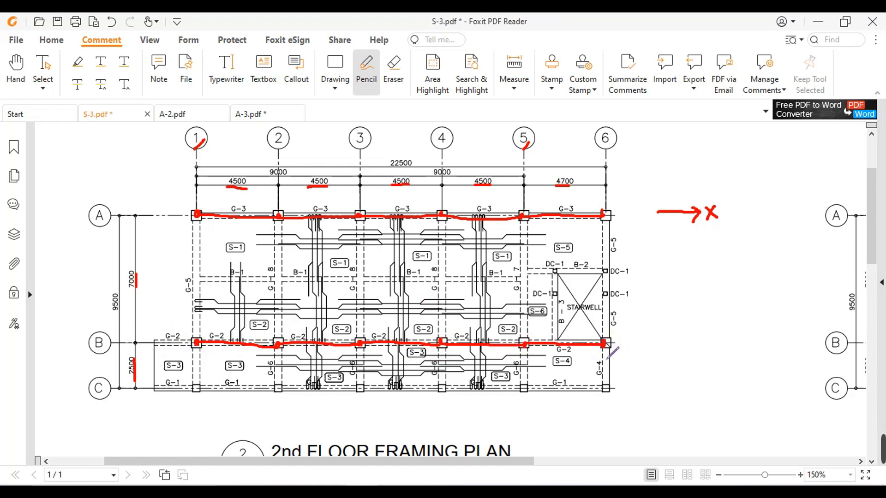
Step: Switch to STAAD.Pro and snap connected beams along Z = 7 m through X = 0, 4.5, 9, 13.5, 18 and 22.7 m
{"action": "key", "text": "alt+Tab"}
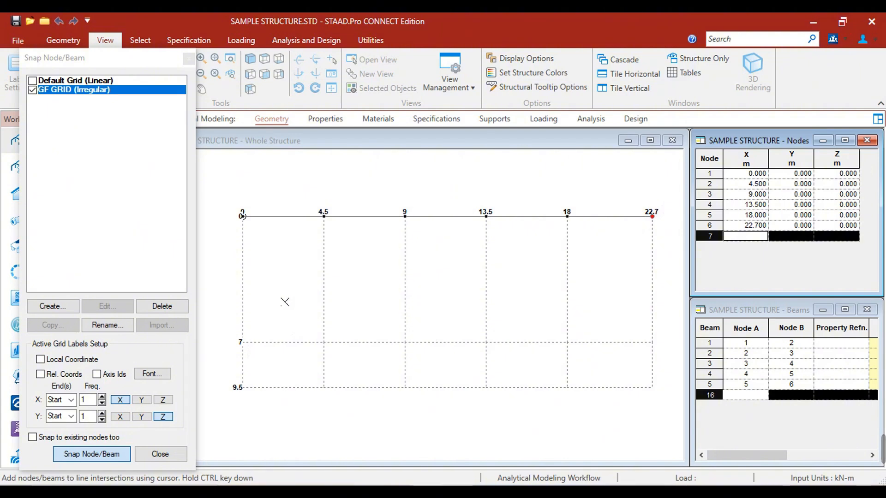
{"action": "left_click", "coordinate": [243, 343]}
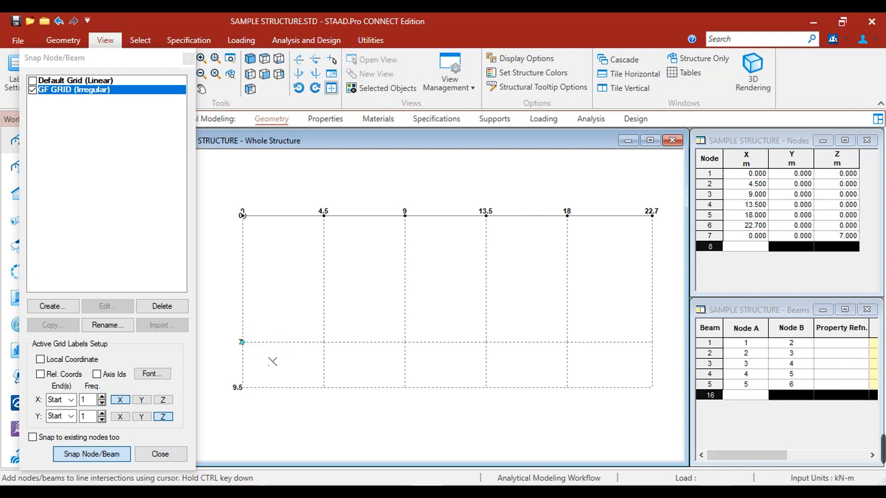
{"action": "left_click", "coordinate": [324, 343]}
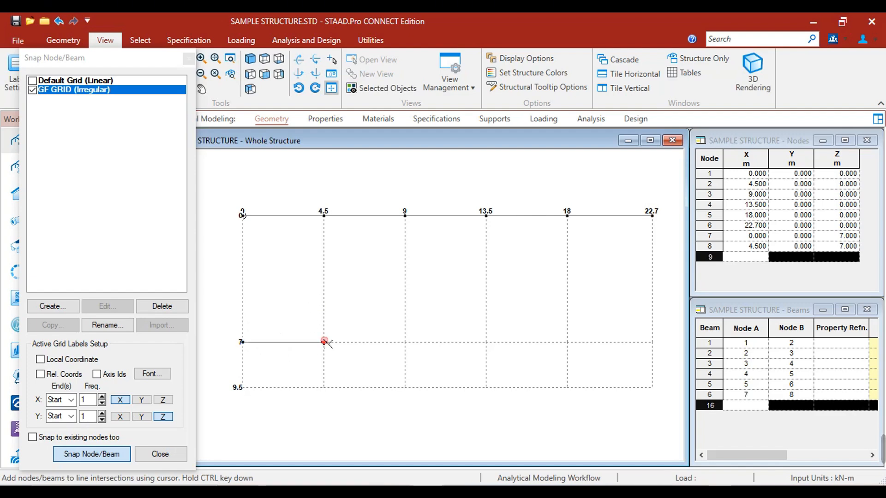
{"action": "left_click", "coordinate": [407, 345]}
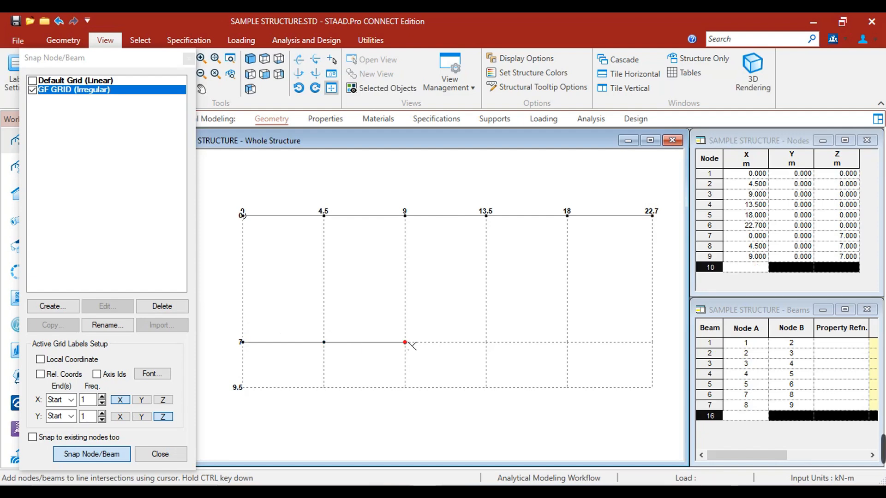
{"action": "left_click", "coordinate": [488, 345]}
{"action": "left_click", "coordinate": [567, 342]}
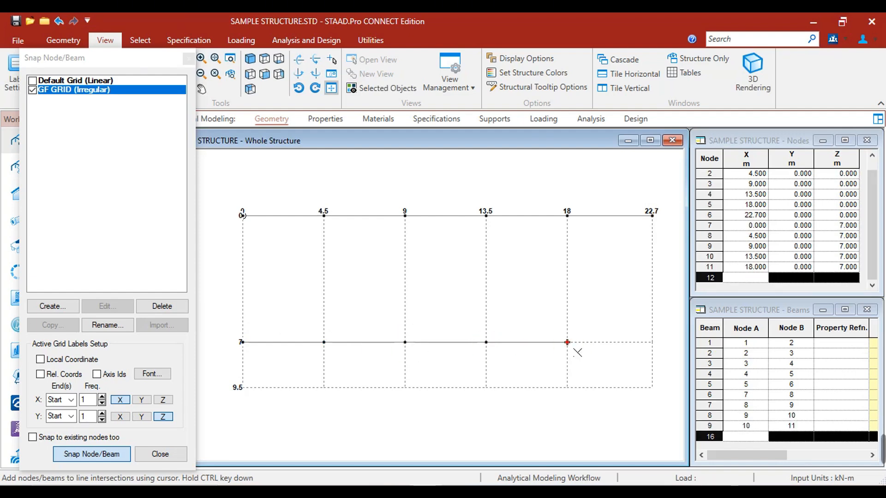
{"action": "left_click", "coordinate": [652, 342]}
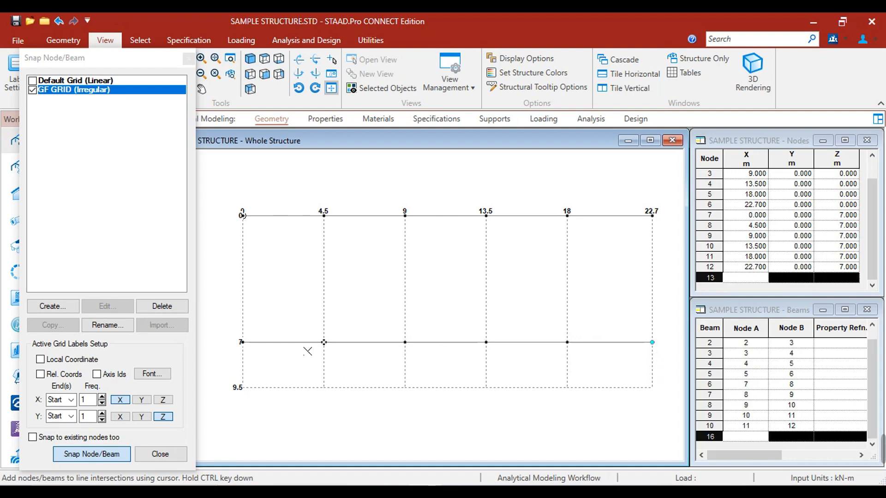
Step: Snap connected beams along Z = 9.5 m through X = 0, 4.5, 9, 13.5, 18 and 22.7 m, and end the snap mode
{"action": "left_click", "coordinate": [246, 390]}
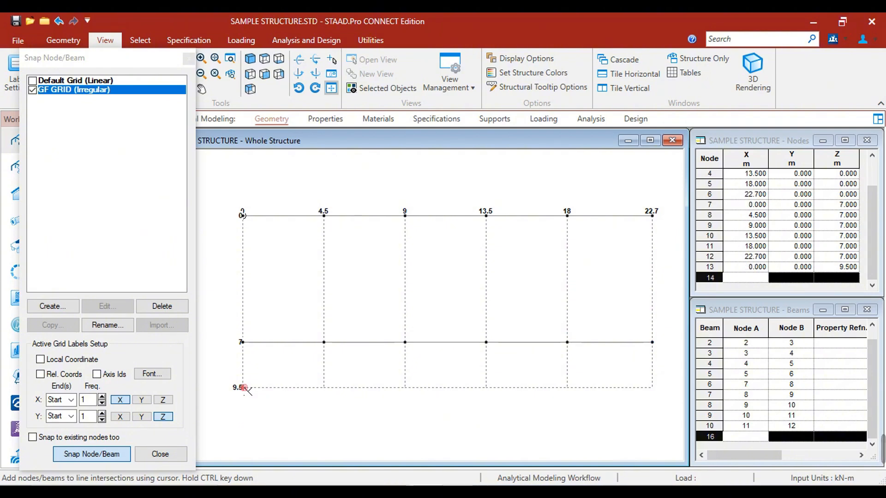
{"action": "left_click", "coordinate": [324, 388]}
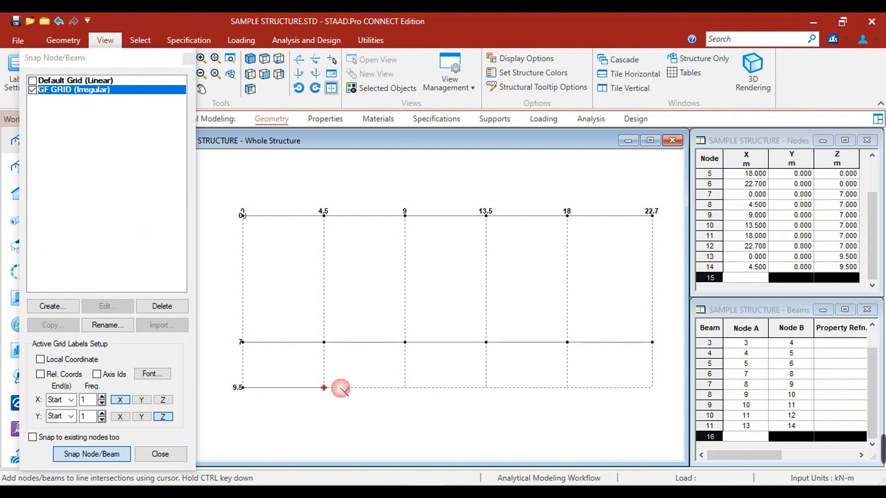
{"action": "left_click", "coordinate": [405, 387]}
{"action": "left_click", "coordinate": [486, 387]}
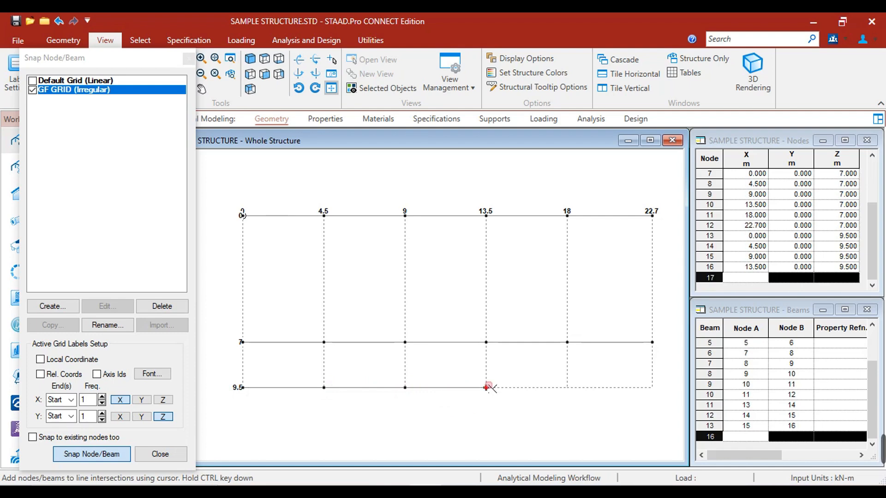
{"action": "left_click", "coordinate": [568, 388]}
{"action": "left_click", "coordinate": [652, 388]}
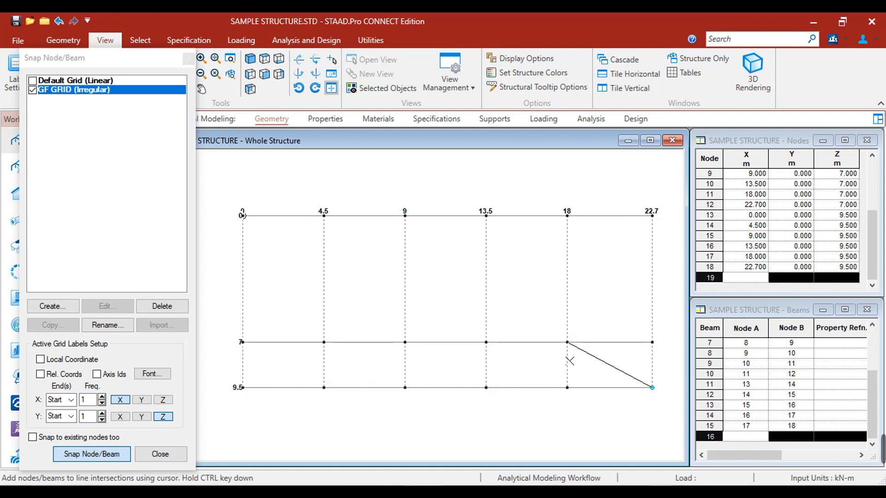
{"action": "key", "text": "Escape"}
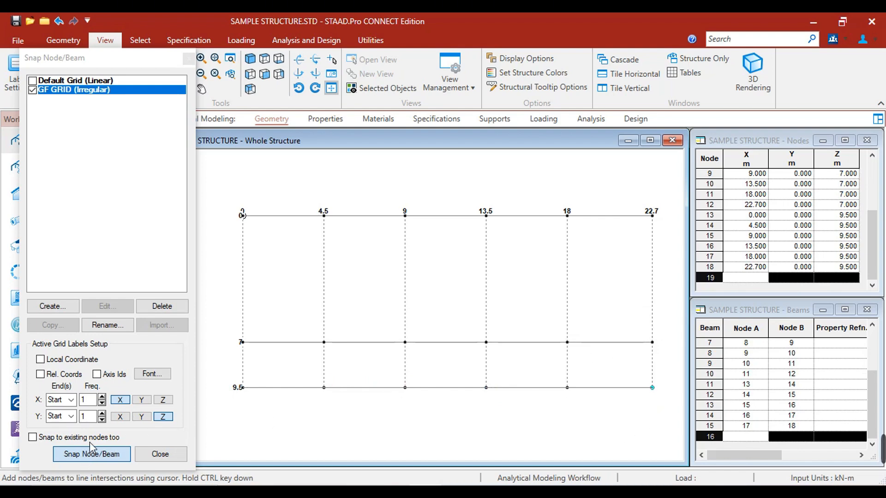
{"action": "left_click", "coordinate": [103, 456]}
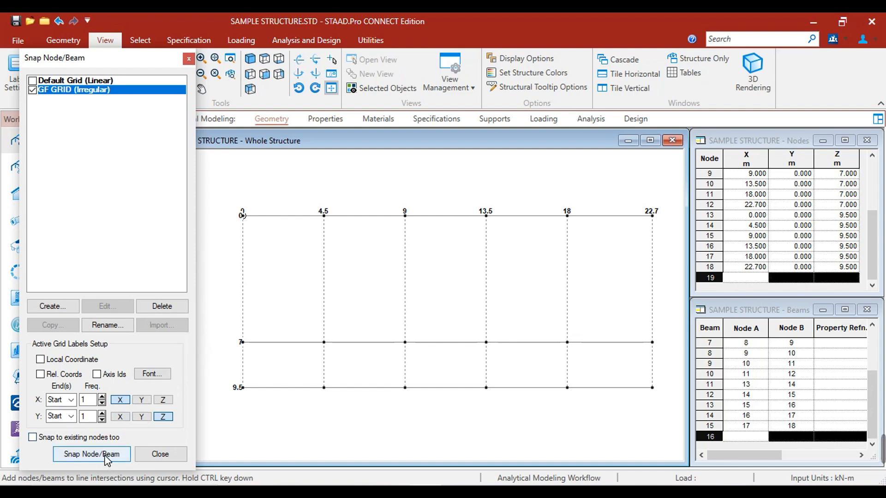
Step: Switch to the PDF plan, add a downward red arrow labelled Z at the x arrow's origin, and trace column lines 1 to 3 in red
{"action": "key", "text": "alt+Tab"}
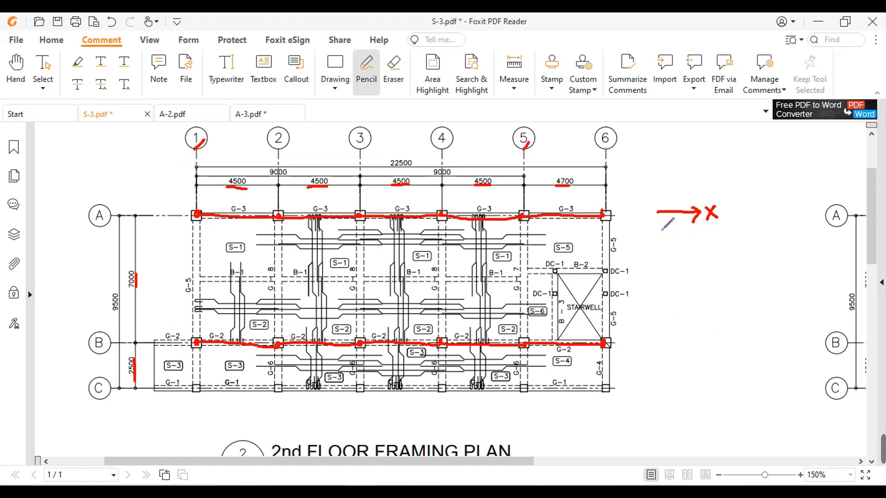
{"action": "mouse_move", "coordinate": [658, 213]}
{"action": "left_mouse_down"}
{"action": "mouse_move", "coordinate": [660, 260]}
{"action": "mouse_move", "coordinate": [664, 253]}
{"action": "mouse_move", "coordinate": [674, 280]}
{"action": "mouse_move", "coordinate": [691, 277]}
{"action": "left_mouse_up"}
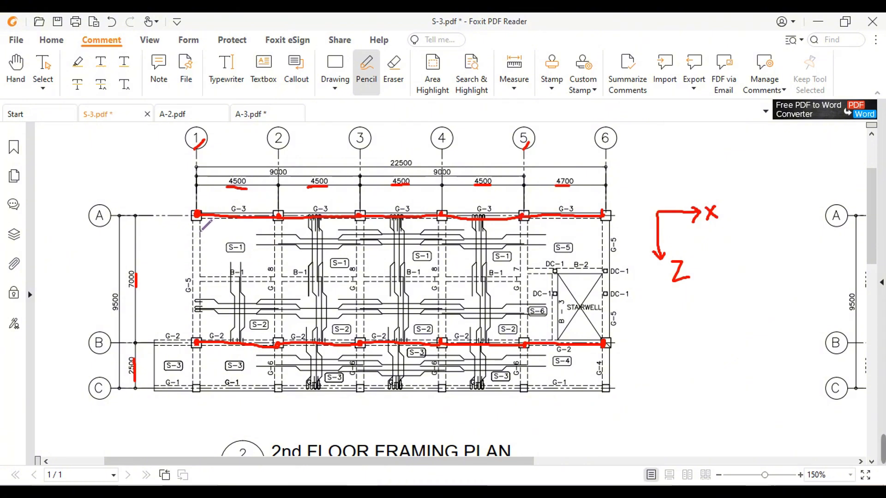
{"action": "left_click_drag", "start_coordinate": [197, 217], "coordinate": [184, 393]}
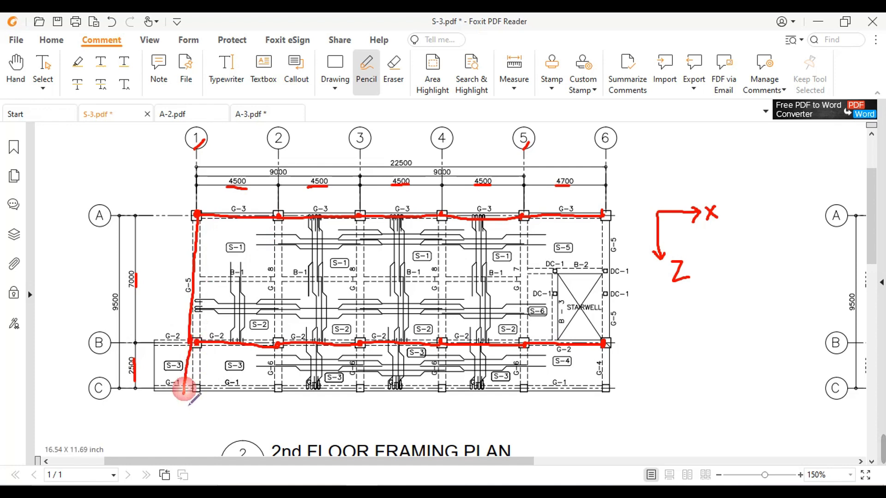
{"action": "left_click_drag", "start_coordinate": [278, 216], "coordinate": [278, 389]}
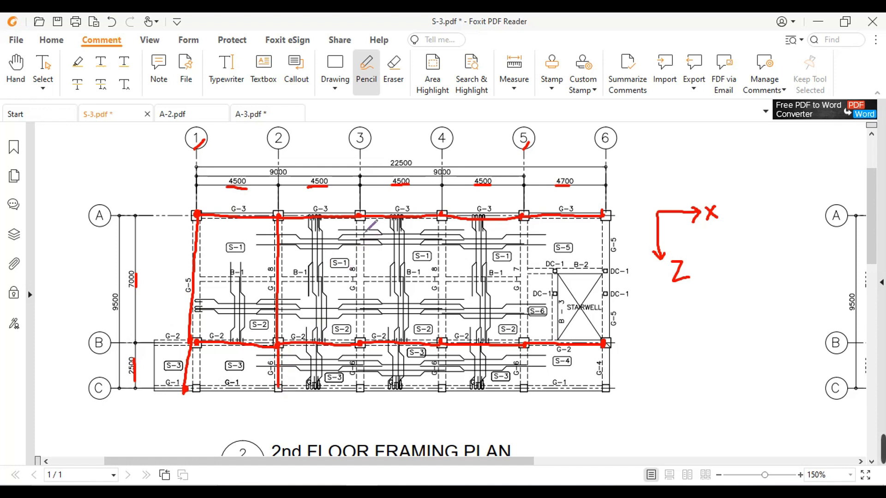
{"action": "left_click_drag", "start_coordinate": [360, 216], "coordinate": [360, 389]}
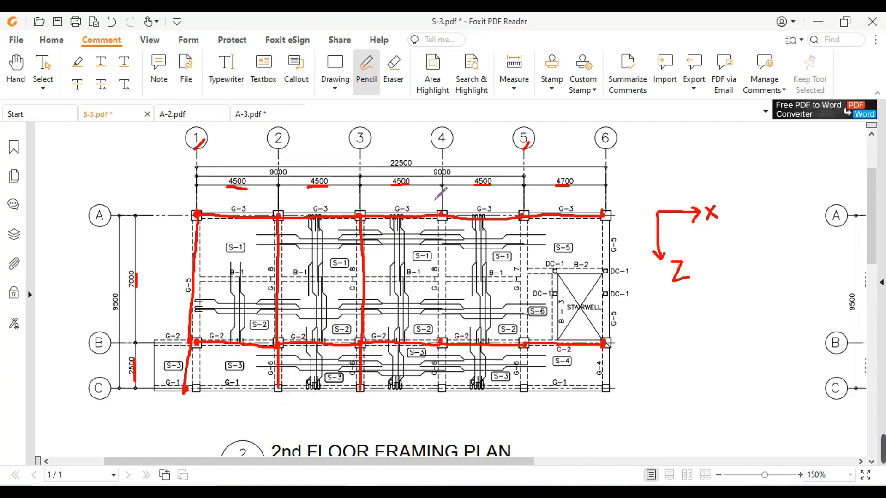
Step: Switch to STAAD.Pro, turn the Snap Node/Beam mode on and reposition its dialog over the workflow list, clear of the grid
{"action": "key", "text": "alt+Tab"}
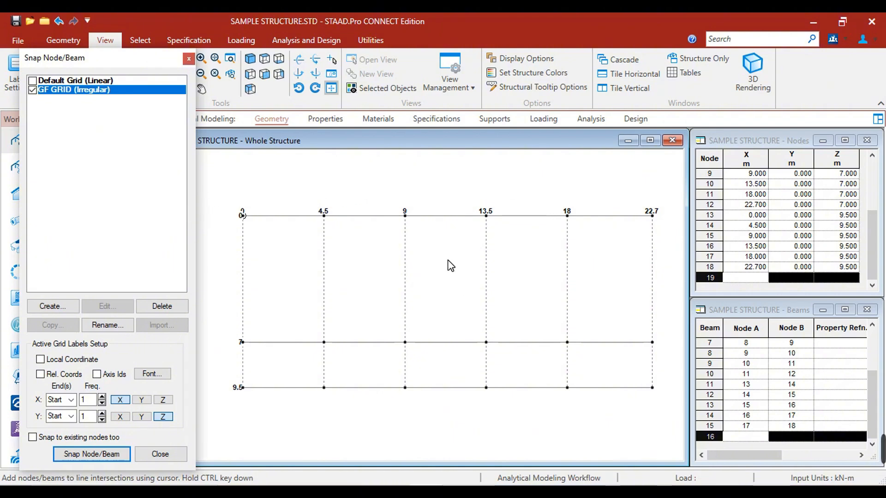
{"action": "left_click", "coordinate": [100, 455]}
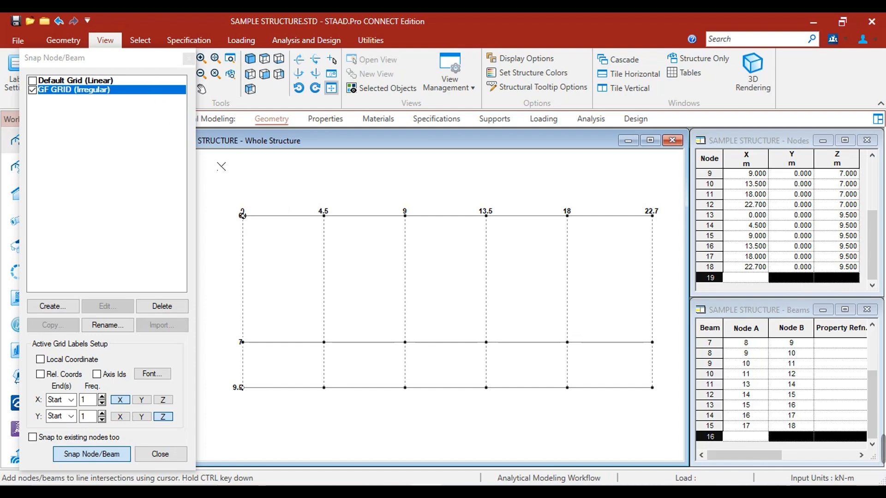
{"action": "left_click_drag", "start_coordinate": [129, 61], "coordinate": [683, 57]}
{"action": "left_click", "coordinate": [372, 377]}
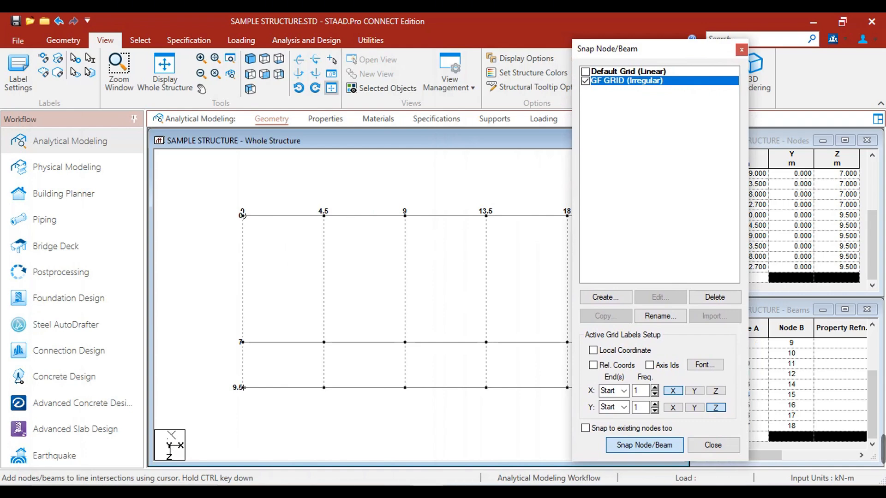
{"action": "left_click_drag", "start_coordinate": [626, 54], "coordinate": [67, 49]}
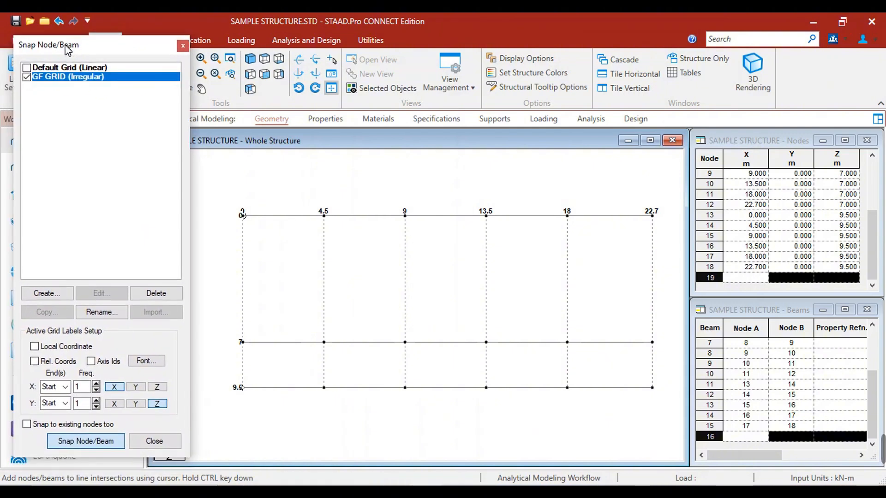
Step: Snap connected beams through Z = 0, 7 and 9.5 m along the X = 0 and X = 4.5 m grid lines
{"action": "left_click", "coordinate": [244, 216]}
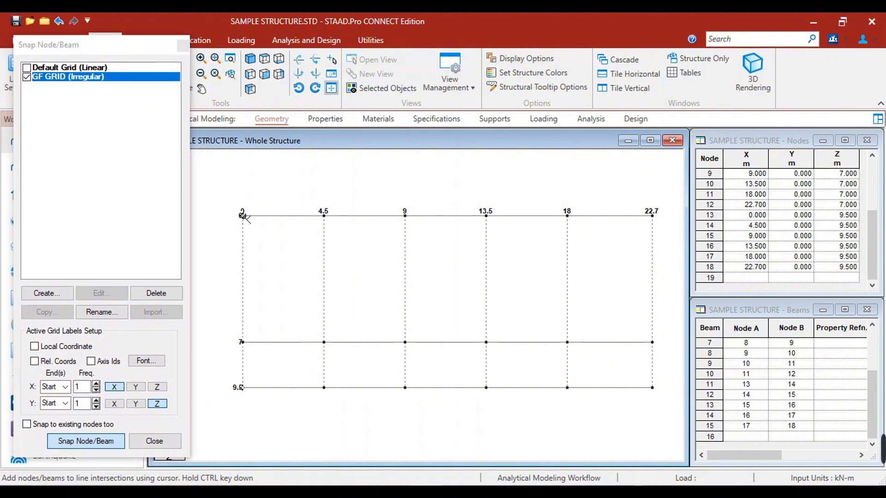
{"action": "left_click", "coordinate": [242, 343]}
{"action": "left_click", "coordinate": [243, 388]}
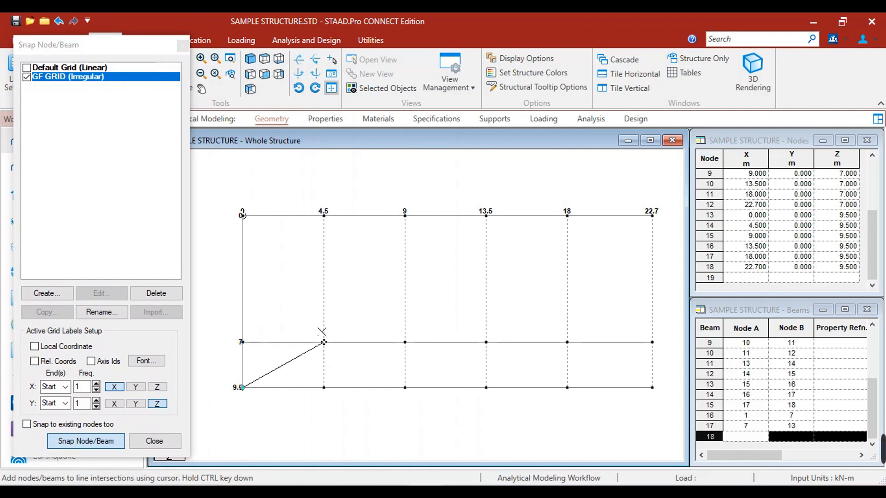
{"action": "left_click", "coordinate": [324, 215]}
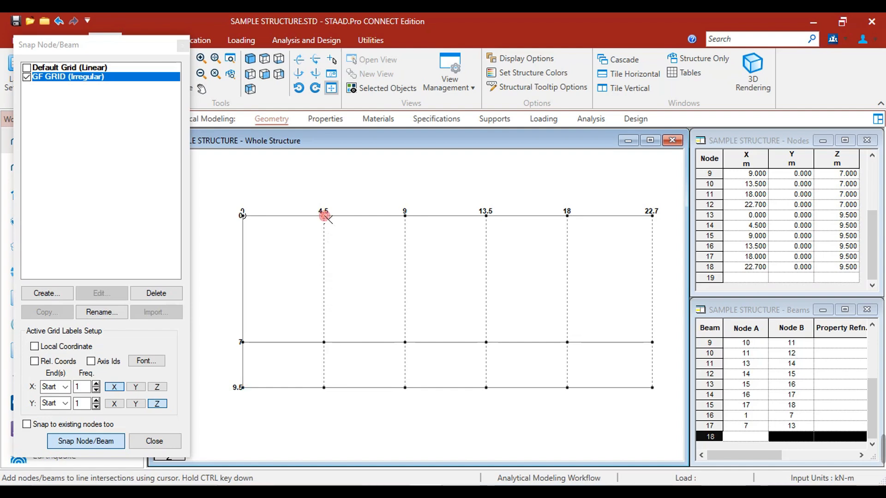
{"action": "left_click", "coordinate": [324, 357]}
{"action": "left_click", "coordinate": [324, 388]}
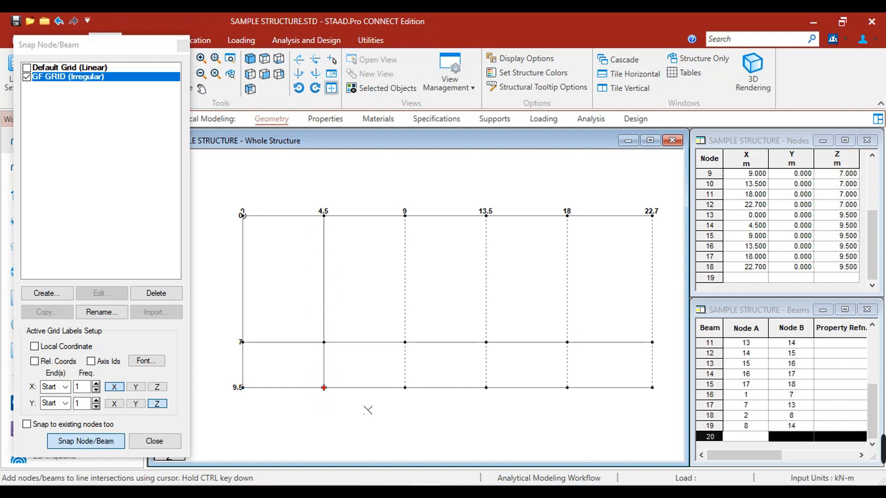
Step: Snap connected beams through Z = 0, 7 and 9.5 m along the X = 9 and X = 13.5 m grid lines
{"action": "left_click", "coordinate": [405, 216]}
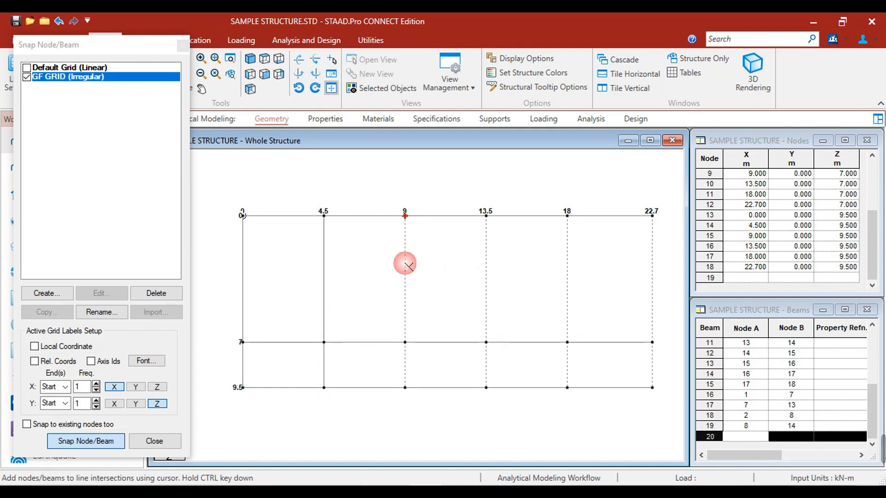
{"action": "left_click", "coordinate": [405, 342]}
{"action": "left_click", "coordinate": [405, 388]}
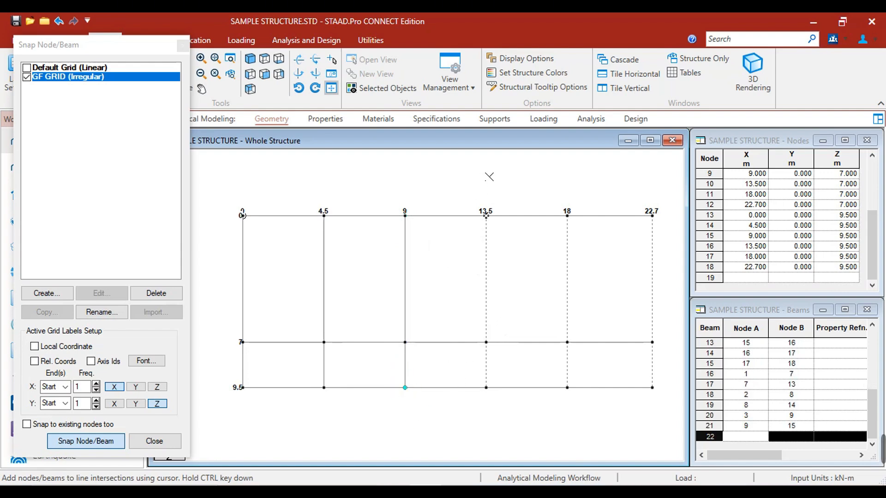
{"action": "left_click", "coordinate": [487, 216]}
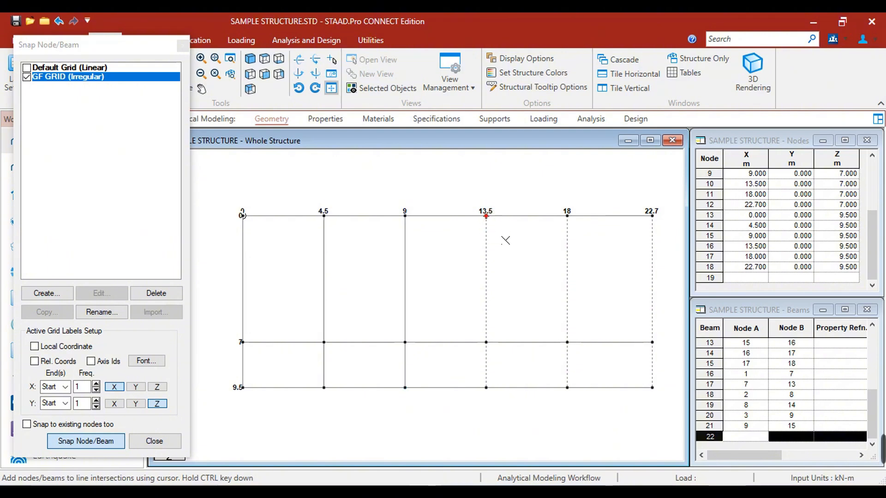
{"action": "left_click", "coordinate": [486, 342]}
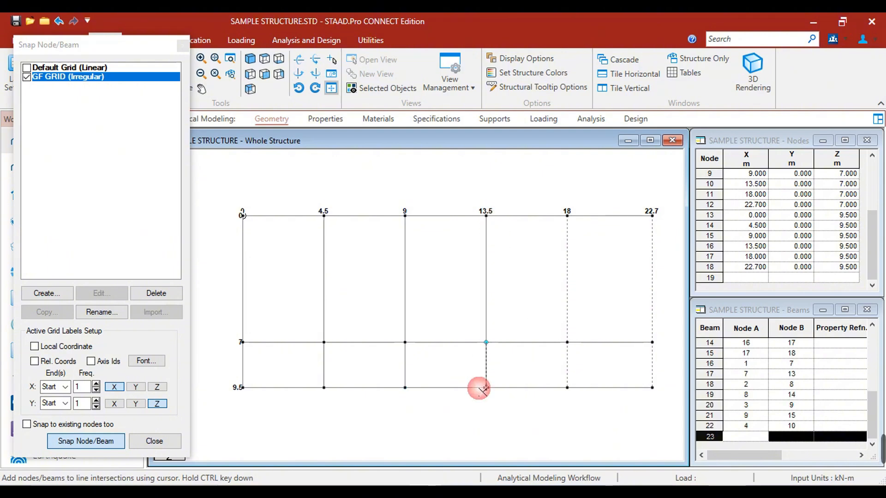
{"action": "left_click", "coordinate": [487, 388]}
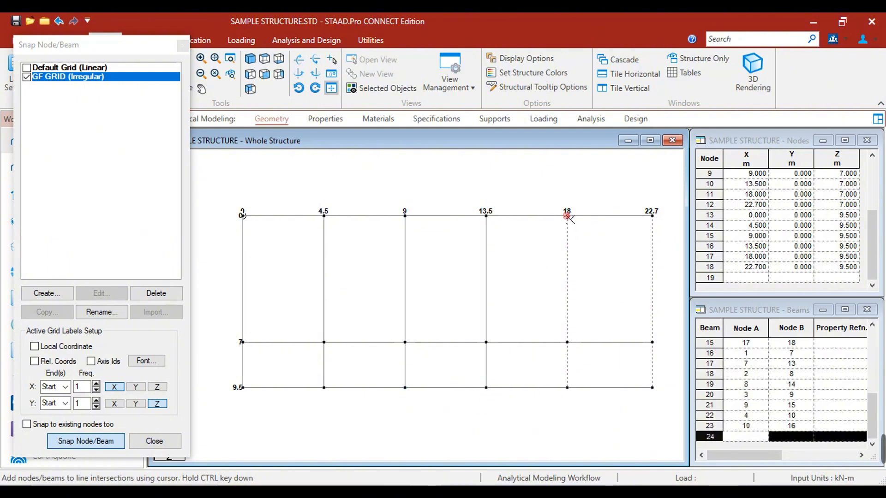
Step: Snap connected beams through Z = 0, 7 and 9.5 m along X = 18 and X = 22.7 m, and end the snap mode
{"action": "left_click", "coordinate": [568, 343]}
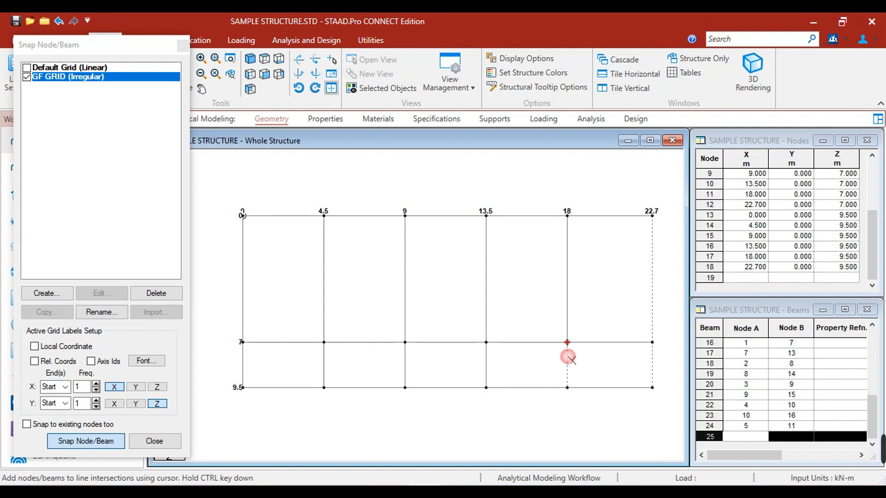
{"action": "left_click", "coordinate": [568, 388]}
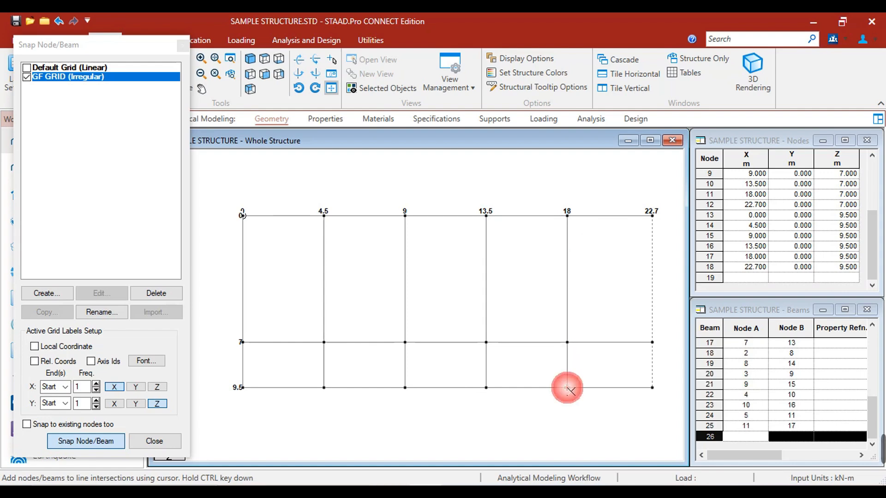
{"action": "left_click", "coordinate": [652, 215]}
{"action": "left_click", "coordinate": [652, 343]}
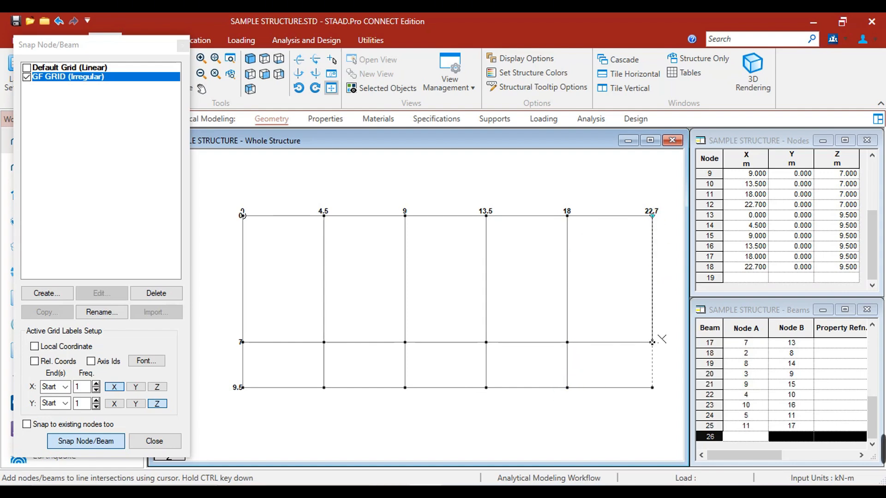
{"action": "left_click", "coordinate": [653, 388]}
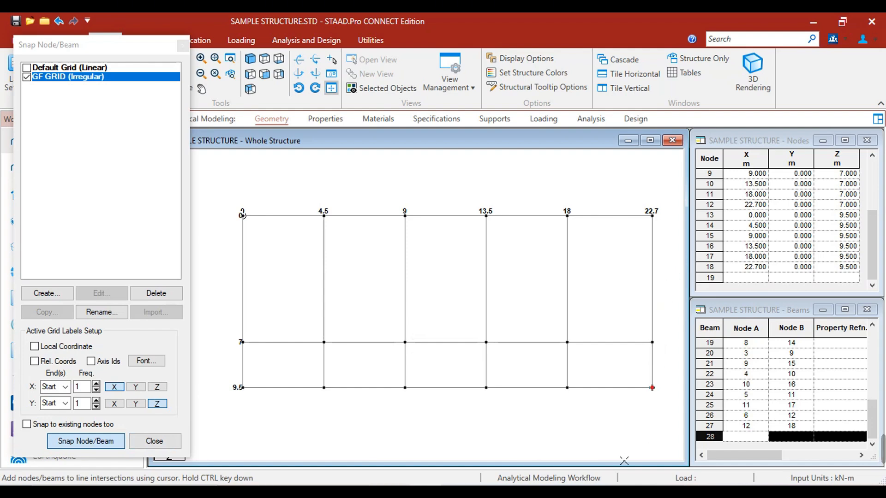
{"action": "left_click", "coordinate": [88, 441]}
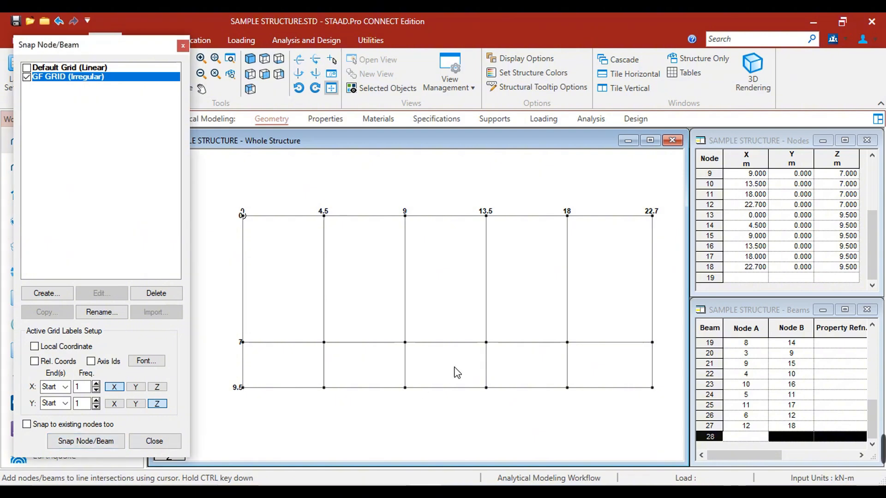
Step: Move the Snap Node/Beam dialog over the node and beam tables, hide GF GRID, and show the structure in isometric view
{"action": "left_click_drag", "start_coordinate": [94, 53], "coordinate": [773, 68]}
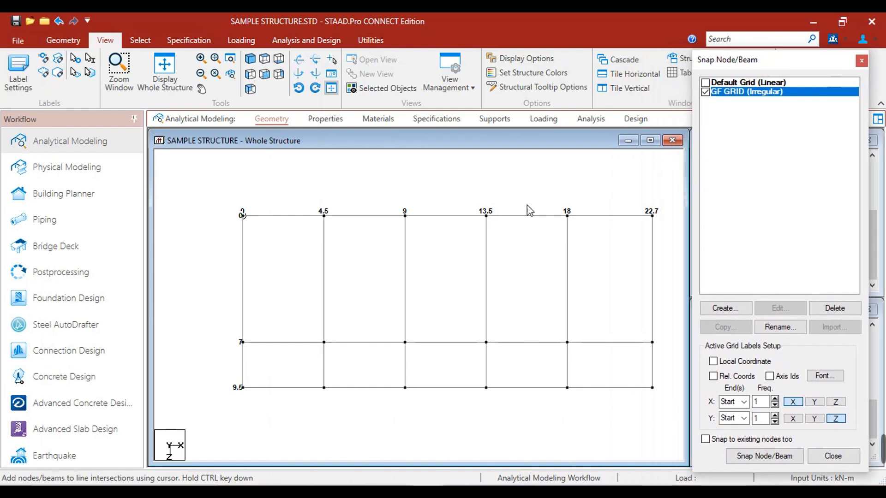
{"action": "left_click", "coordinate": [706, 93]}
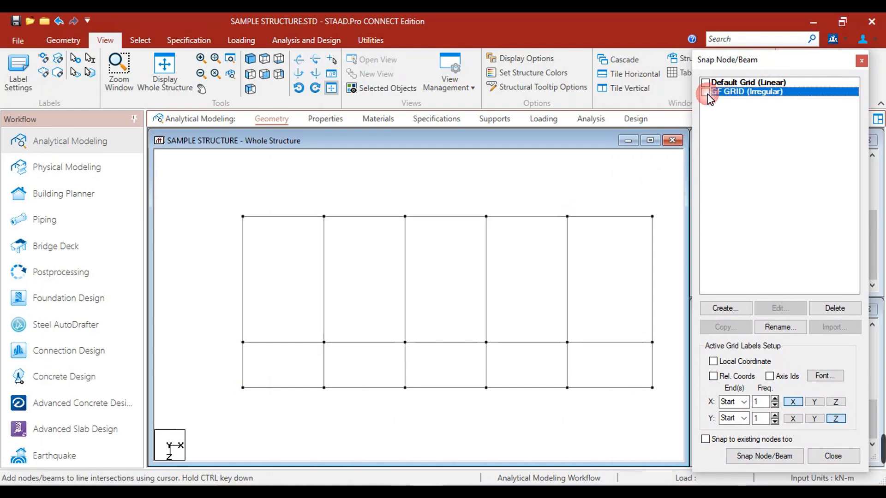
{"action": "middle_click_drag", "start_coordinate": [545, 267], "coordinate": [531, 261]}
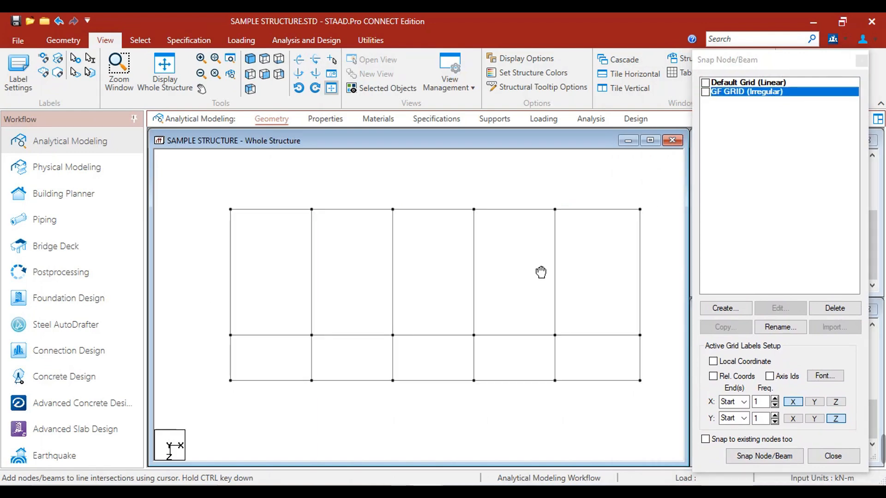
{"action": "scroll", "coordinate": [531, 260], "scroll_direction": "up", "scroll_amount": 1}
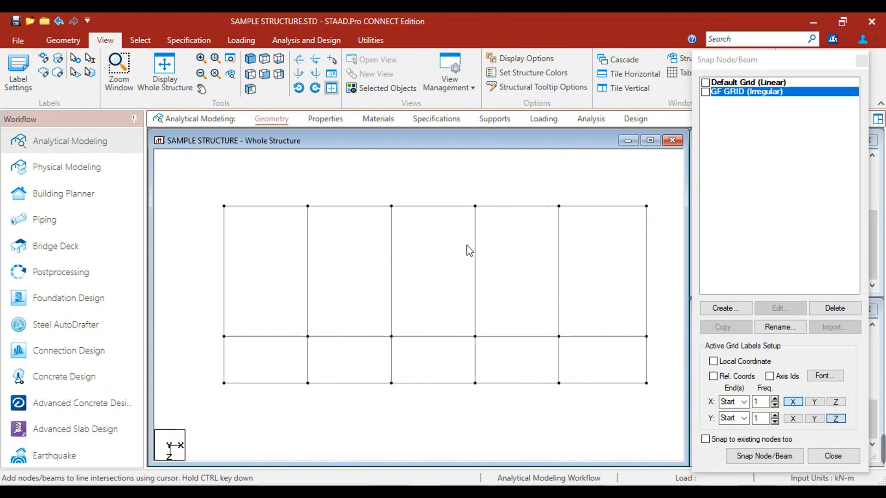
{"action": "left_click", "coordinate": [249, 65]}
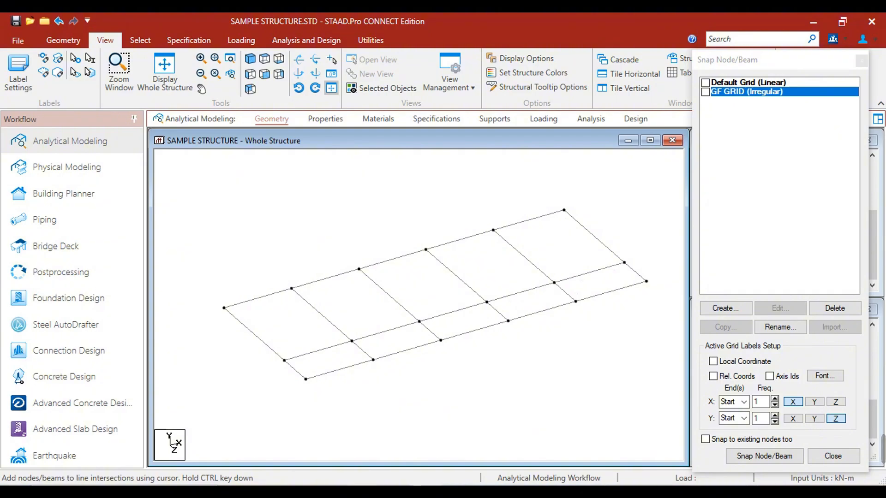
Step: Switch to the PDF reader, examine the 2nd and 3rd floor framing plans in S-3.pdf, and return to STAAD.Pro
{"action": "mouse_move", "coordinate": [362, 492]}
{"action": "left_click", "coordinate": [362, 443]}
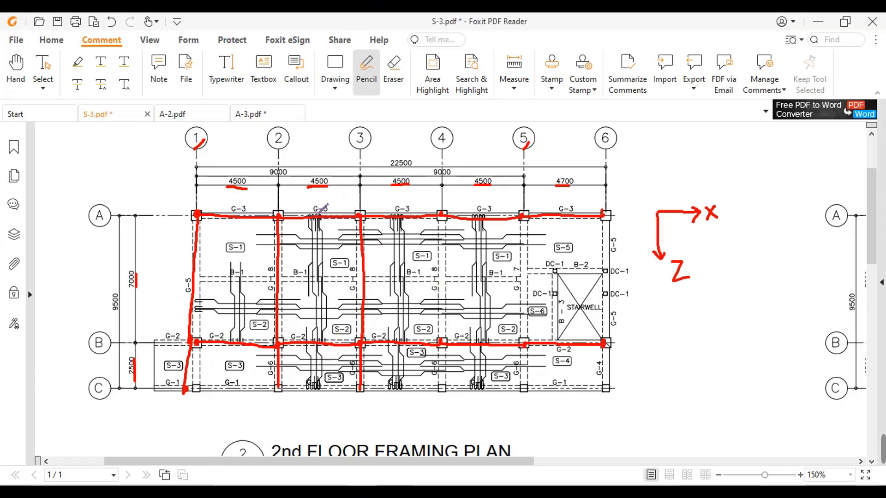
{"action": "scroll", "coordinate": [480, 237], "scroll_direction": "down", "scroll_amount": 3}
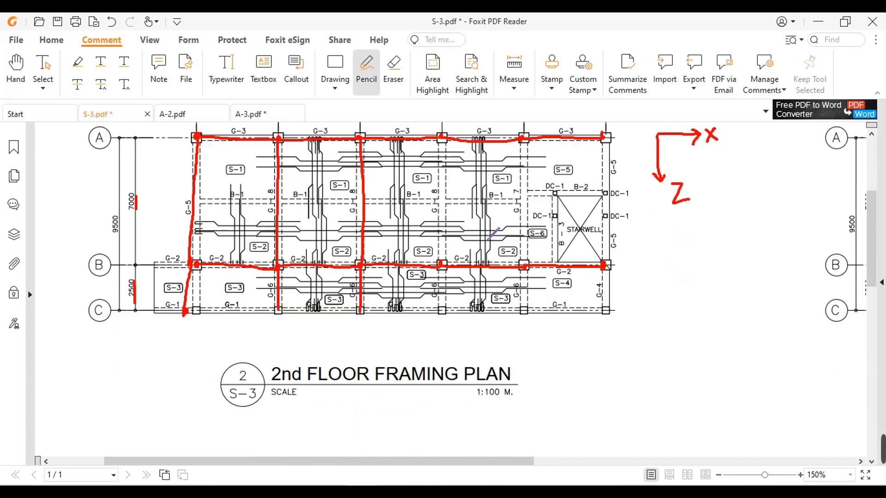
{"action": "scroll", "coordinate": [487, 371], "scroll_direction": "up", "scroll_amount": 3}
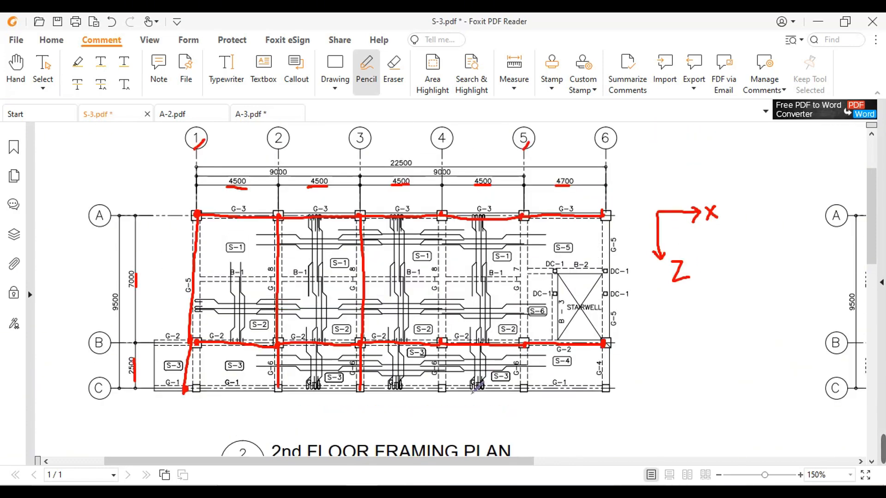
{"action": "mouse_move", "coordinate": [467, 462]}
{"action": "left_mouse_down"}
{"action": "mouse_move", "coordinate": [750, 457]}
{"action": "mouse_move", "coordinate": [736, 457]}
{"action": "left_mouse_up"}
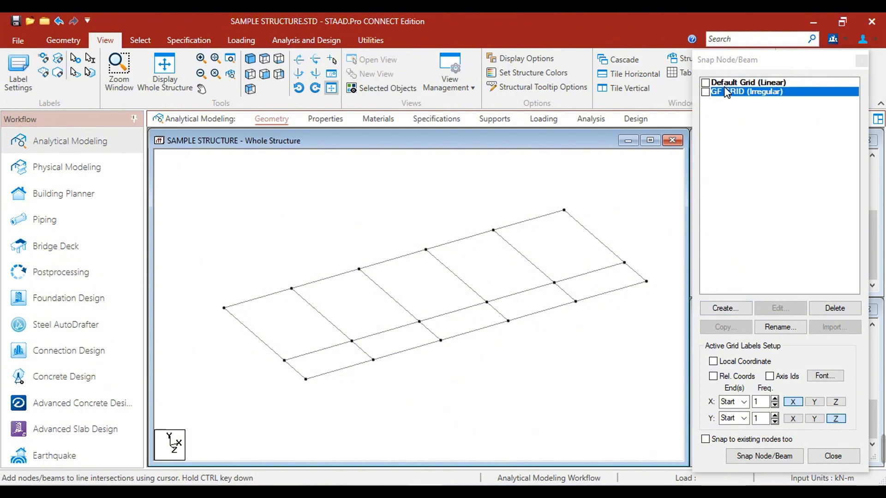
{"action": "left_click", "coordinate": [753, 149]}
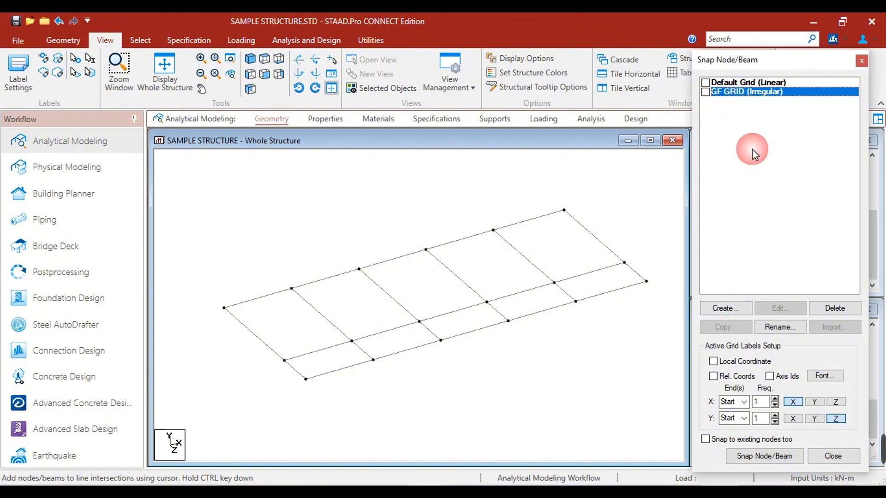
{"action": "left_click", "coordinate": [742, 307]}
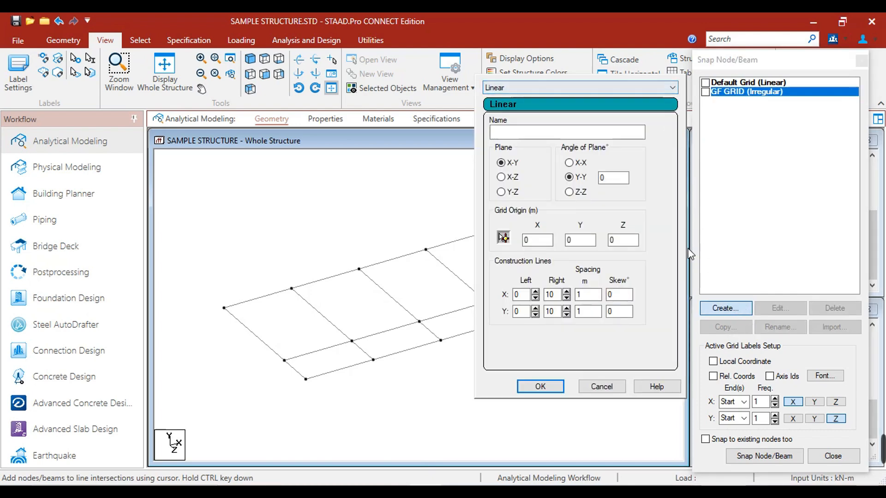
{"action": "left_click", "coordinate": [604, 389]}
Step: Display GF GRID again and open its origin coordinates for editing
{"action": "left_click", "coordinate": [705, 92]}
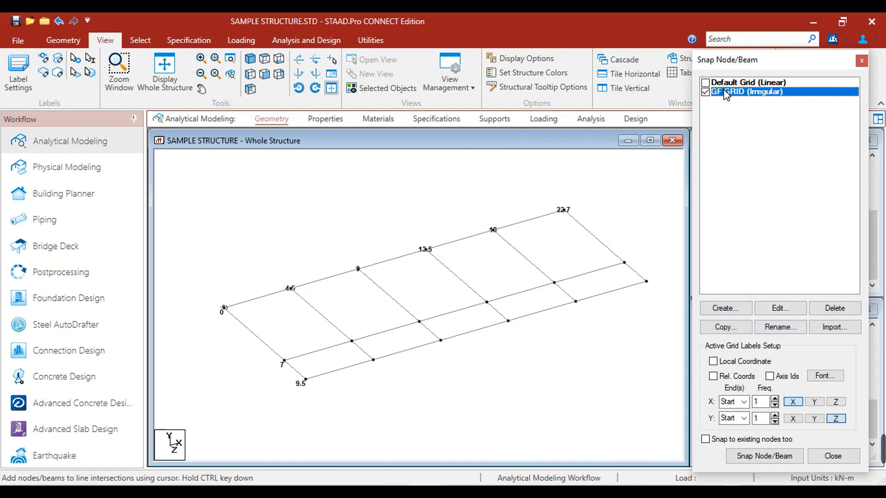
{"action": "left_click", "coordinate": [779, 308]}
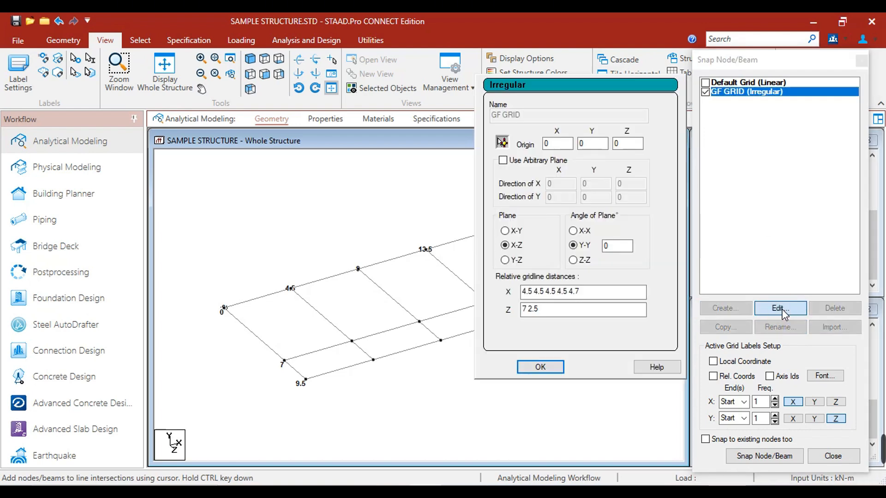
{"action": "left_click", "coordinate": [561, 144]}
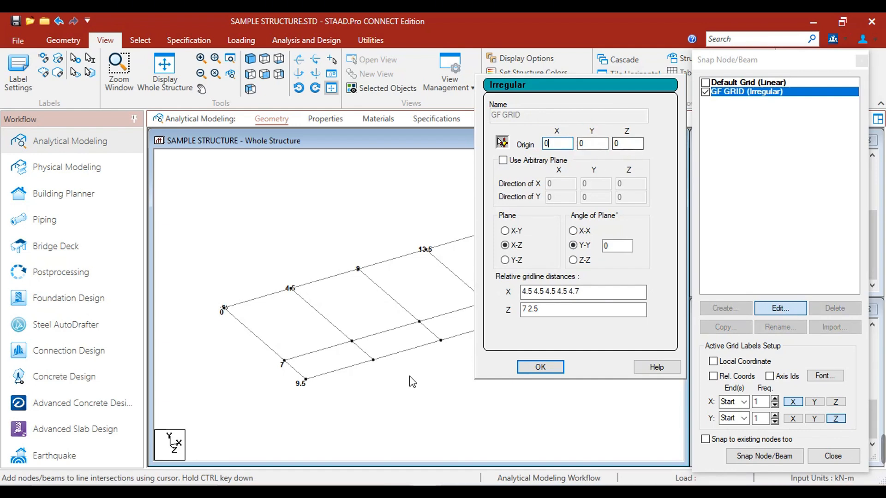
Step: Switch to the PDF reader, check the ground-to-second-floor height on the front elevation in A-3.pdf, and return to STAAD.Pro
{"action": "left_click", "coordinate": [367, 491]}
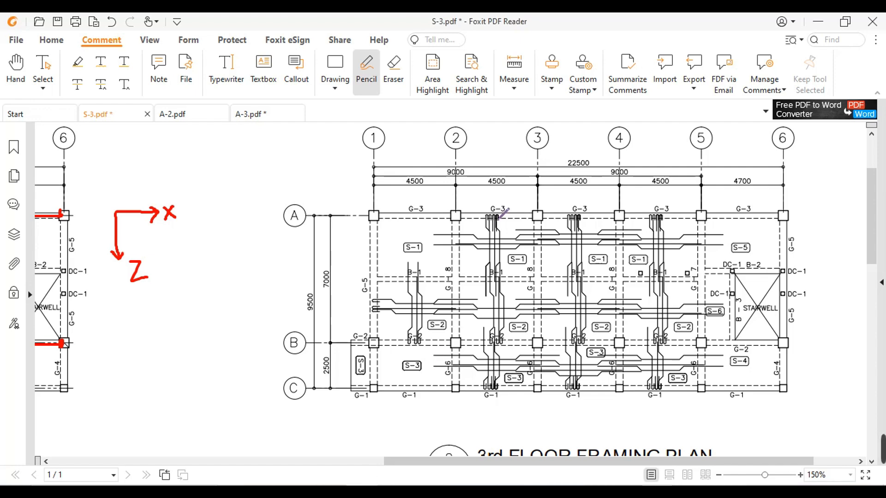
{"action": "left_click", "coordinate": [274, 115]}
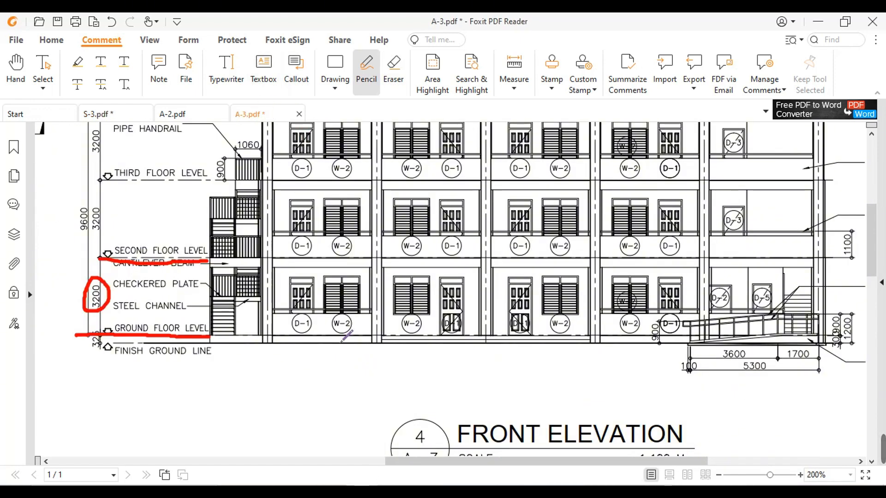
{"action": "scroll", "coordinate": [343, 334], "scroll_direction": "down", "scroll_amount": 1, "text": "ctrl"}
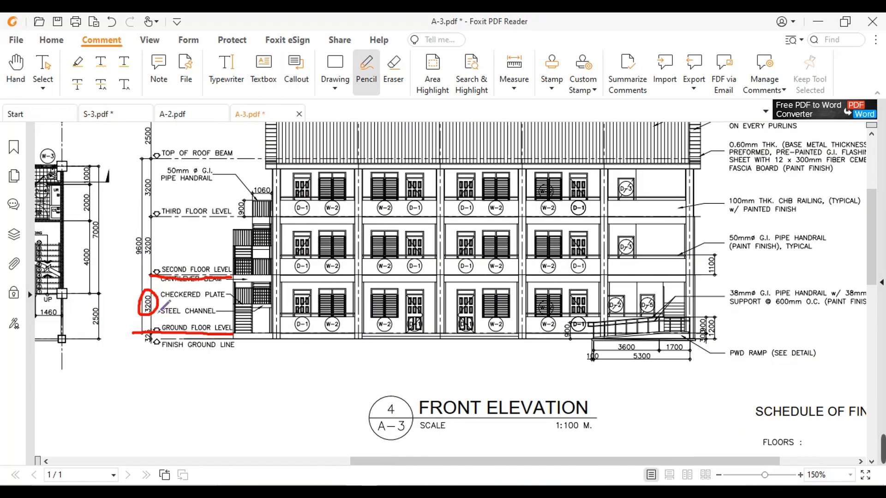
{"action": "key", "text": "alt+Tab"}
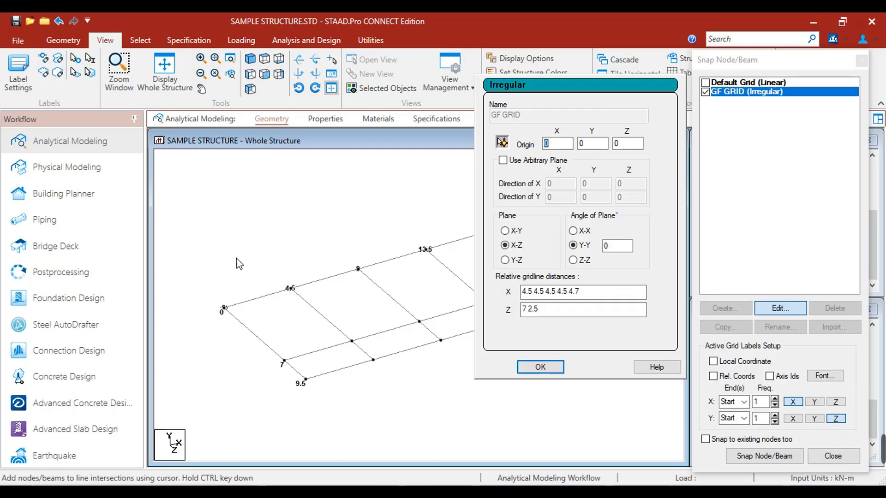
Step: Set GF GRID's origin Y to 3.2 m, accept the change, and turn the Snap Node/Beam mode on
{"action": "left_click_drag", "start_coordinate": [601, 145], "coordinate": [577, 146]}
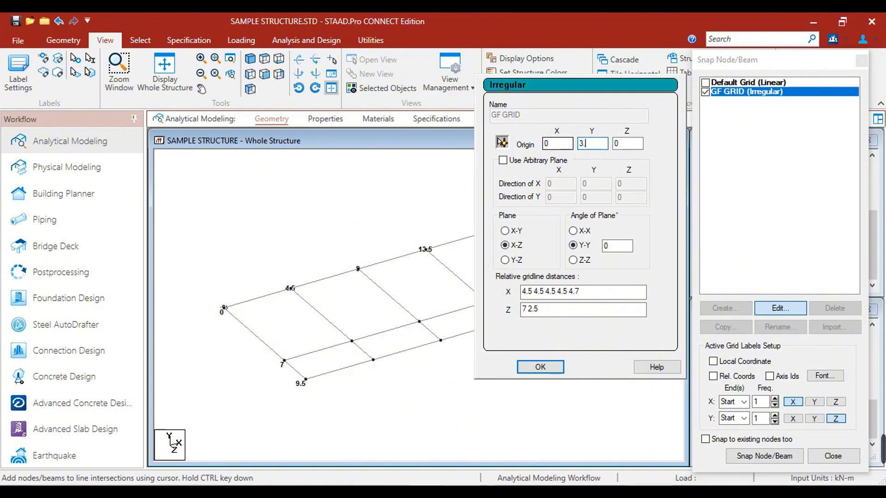
{"action": "left_click", "coordinate": [551, 372]}
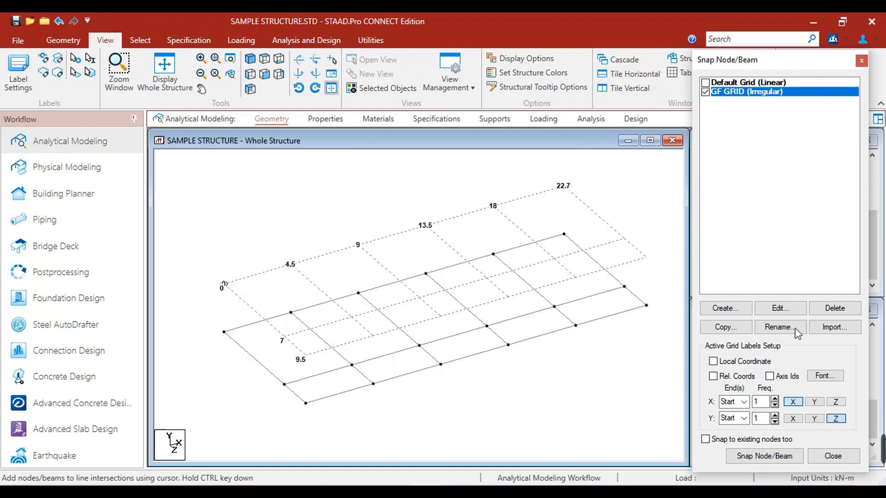
{"action": "left_click", "coordinate": [753, 457]}
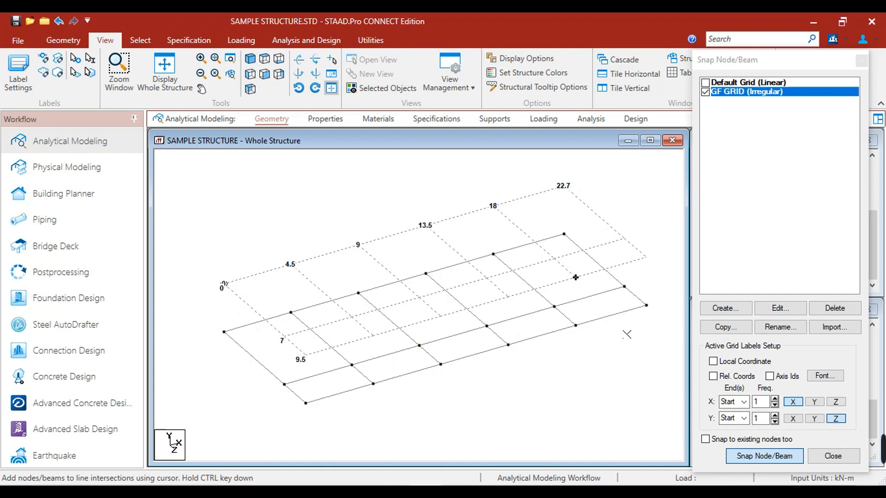
Step: Enable snapping to existing nodes and set GF GRID's origin Y to -1.5 m
{"action": "left_click", "coordinate": [705, 439]}
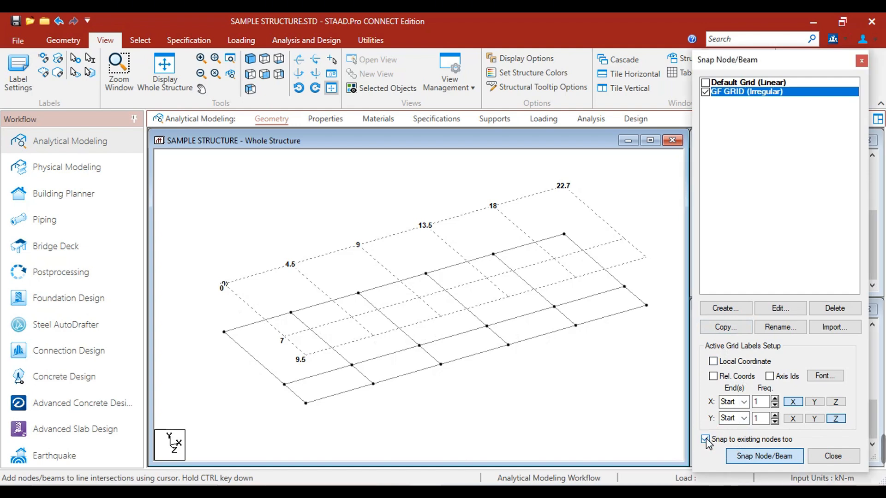
{"action": "scroll", "coordinate": [473, 272], "scroll_direction": "down", "scroll_amount": 1}
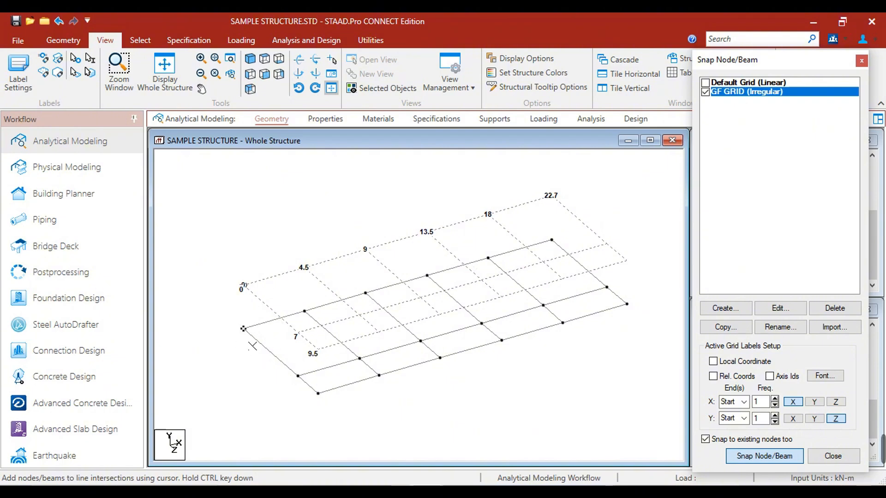
{"action": "left_click", "coordinate": [790, 309]}
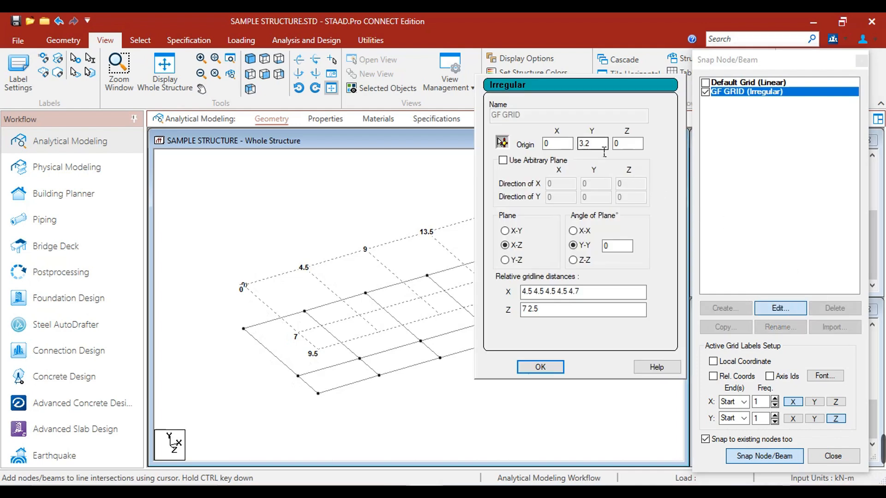
{"action": "left_click_drag", "start_coordinate": [604, 152], "coordinate": [590, 147]}
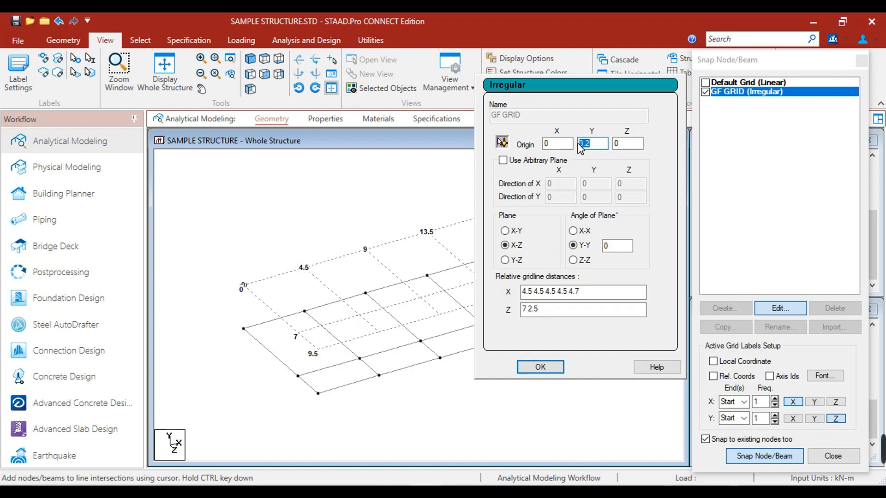
{"action": "key", "text": "BackSpace"}
{"action": "type", "text": "-1.5"}
{"action": "left_click", "coordinate": [556, 364]}
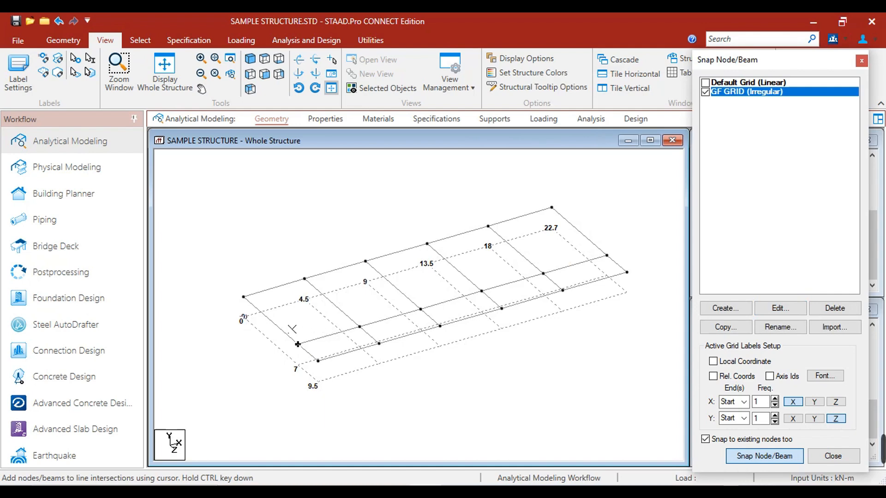
Step: Snap six short columns from the lowered grid up to the existing floor nodes along gridline Z = 0, from X = 0 to 22.7
{"action": "scroll", "coordinate": [298, 344], "scroll_direction": "up", "scroll_amount": 2}
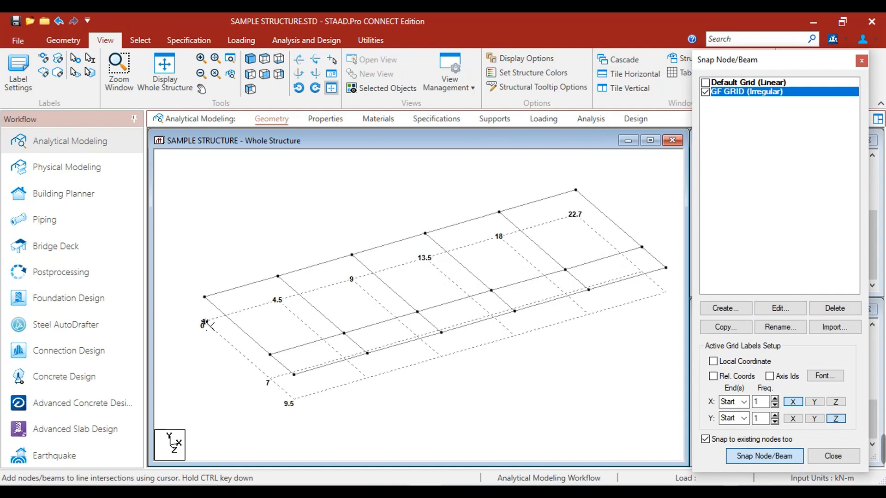
{"action": "left_click", "coordinate": [206, 323]}
{"action": "left_click", "coordinate": [204, 296]}
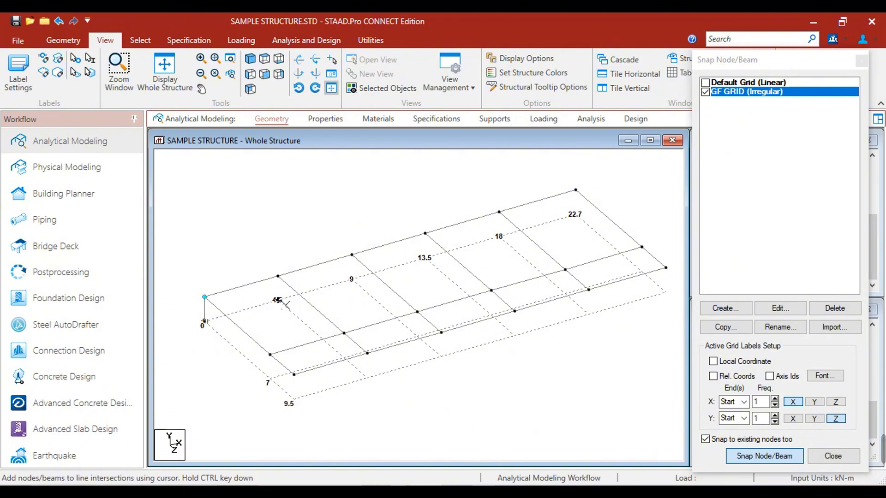
{"action": "left_click", "coordinate": [278, 300]}
{"action": "left_click", "coordinate": [278, 276]}
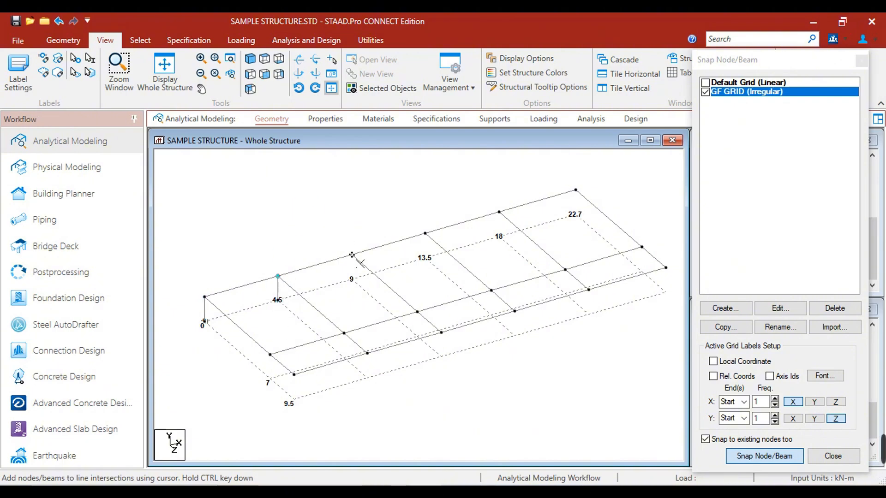
{"action": "left_click", "coordinate": [351, 279]}
{"action": "left_click", "coordinate": [352, 254]}
{"action": "left_click", "coordinate": [425, 258]}
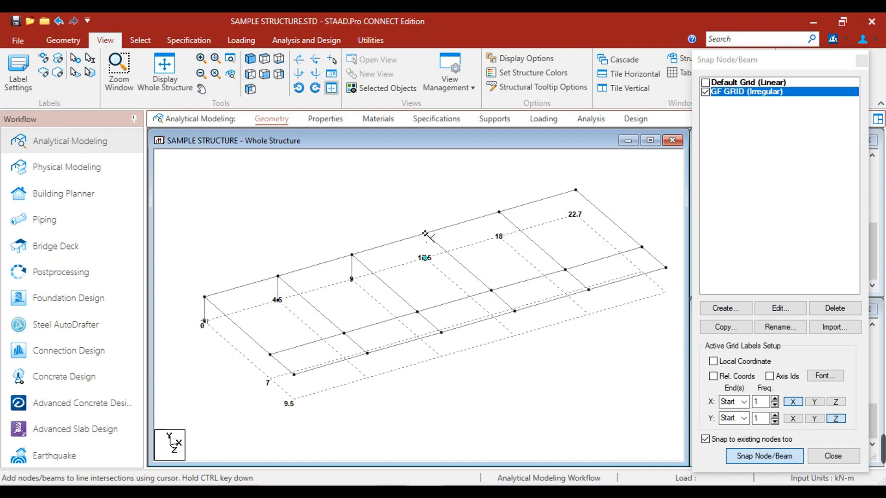
{"action": "left_click", "coordinate": [425, 233]}
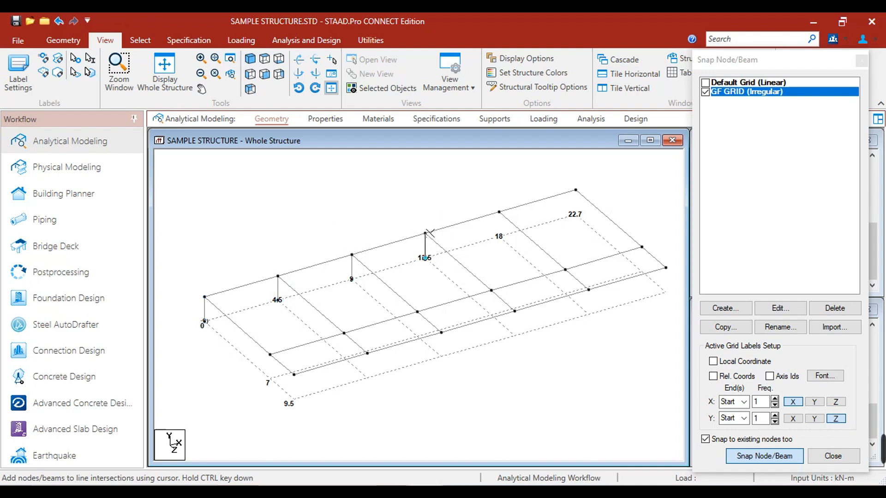
{"action": "left_click", "coordinate": [500, 236]}
{"action": "left_click", "coordinate": [499, 212]}
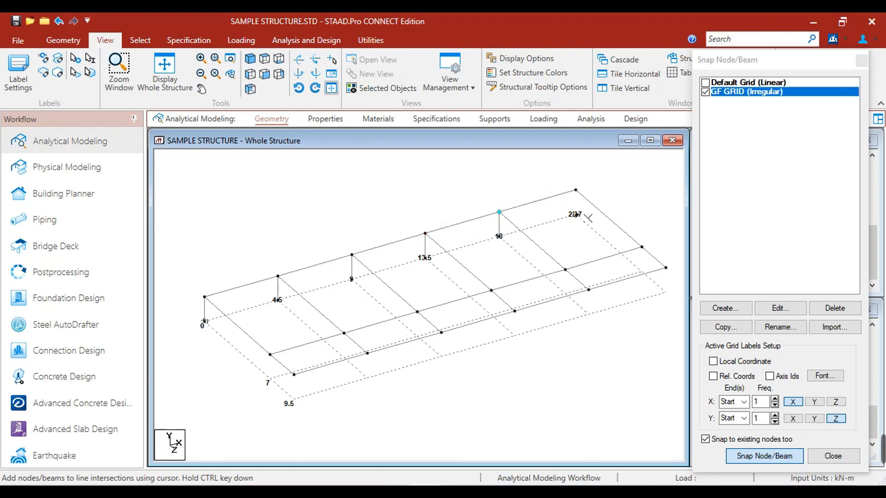
{"action": "left_click", "coordinate": [576, 215]}
{"action": "left_click", "coordinate": [576, 190]}
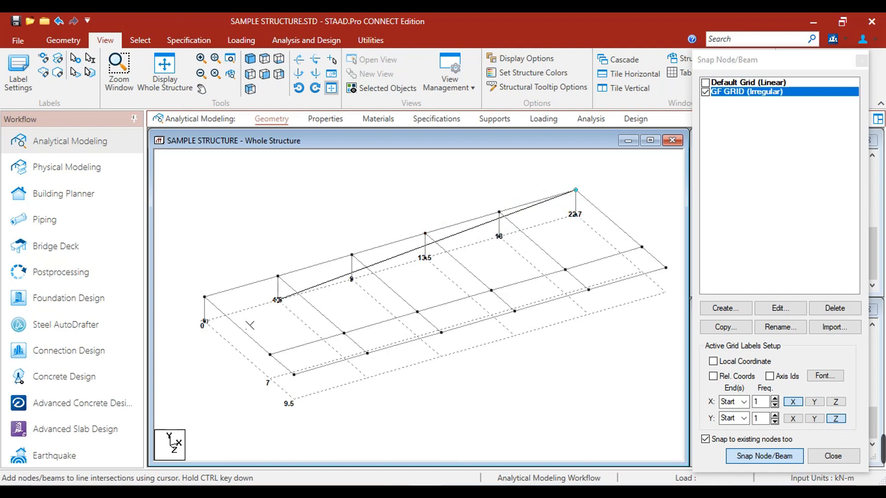
Step: Snap six short columns from the lowered grid up to the existing floor nodes along gridline Z = 7, from X = 0 to 22.7
{"action": "left_click", "coordinate": [270, 379]}
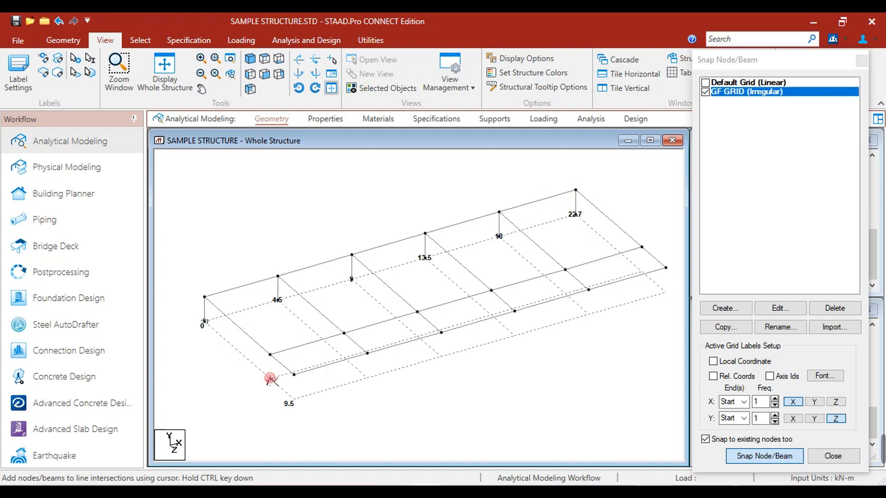
{"action": "left_click", "coordinate": [270, 354]}
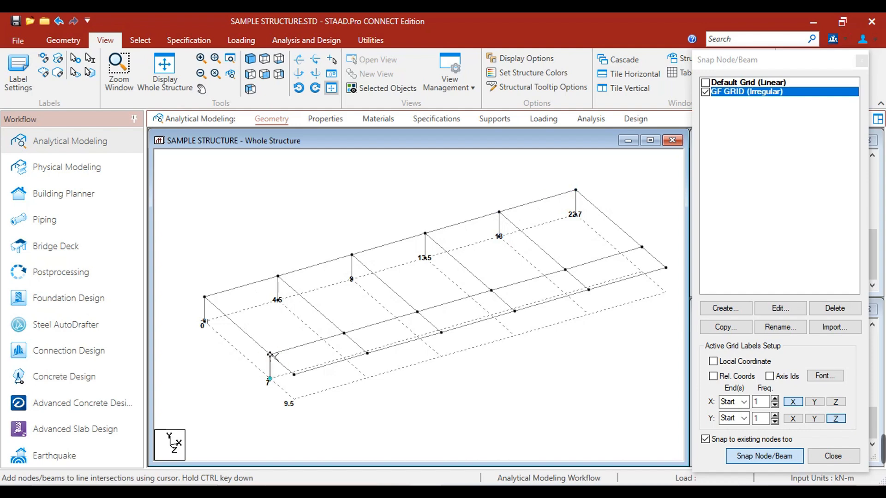
{"action": "left_click", "coordinate": [346, 356], "text": "ctrl"}
{"action": "left_click", "coordinate": [344, 333]}
{"action": "left_click", "coordinate": [418, 333], "text": "ctrl"}
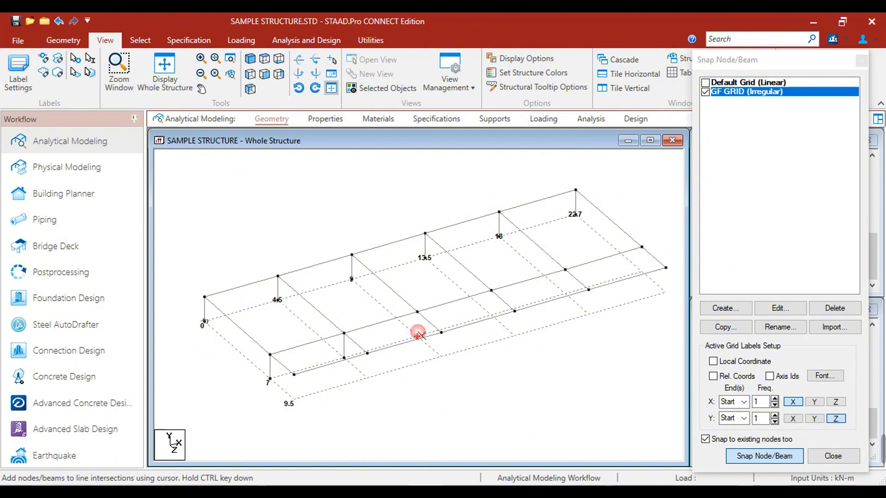
{"action": "left_click", "coordinate": [418, 312]}
{"action": "left_click", "coordinate": [492, 315], "text": "ctrl"}
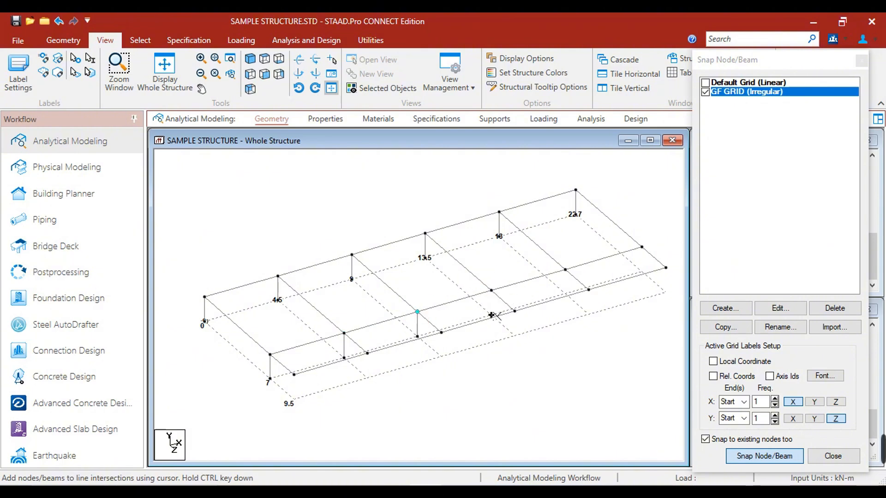
{"action": "left_click", "coordinate": [492, 291]}
{"action": "left_click", "coordinate": [565, 294], "text": "ctrl"}
{"action": "left_click", "coordinate": [566, 270]}
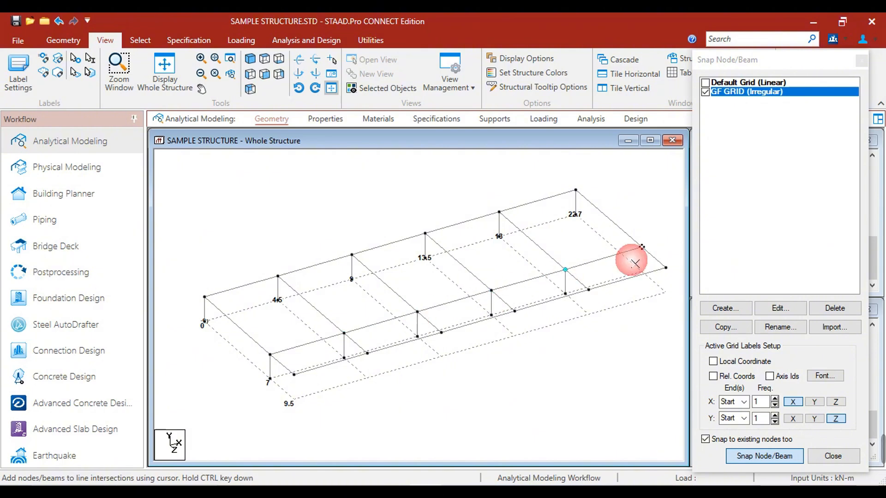
{"action": "left_click", "coordinate": [636, 264], "text": "ctrl"}
{"action": "left_click", "coordinate": [641, 249]}
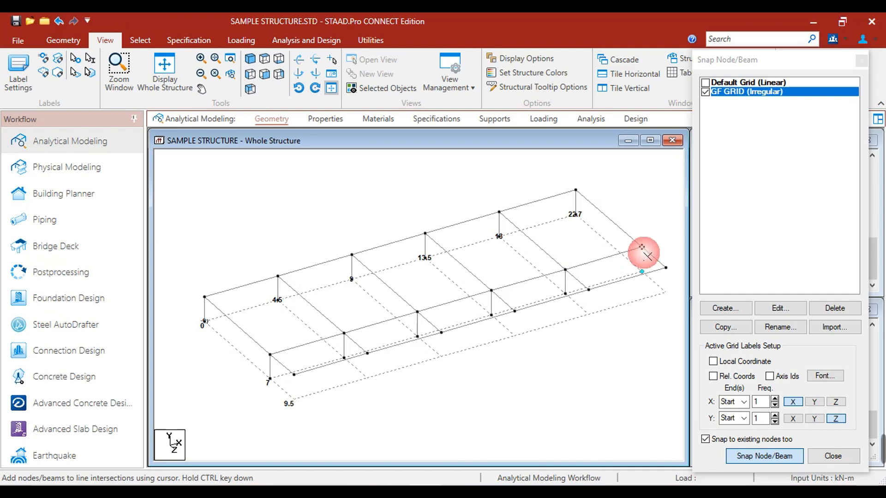
{"action": "right_click", "coordinate": [218, 360]}
Step: Snap six short columns up to the floor nodes along gridline Z = 9.5 and turn the Snap Node/Beam mode off
{"action": "left_click", "coordinate": [295, 400], "text": "ctrl"}
{"action": "left_click", "coordinate": [294, 375]}
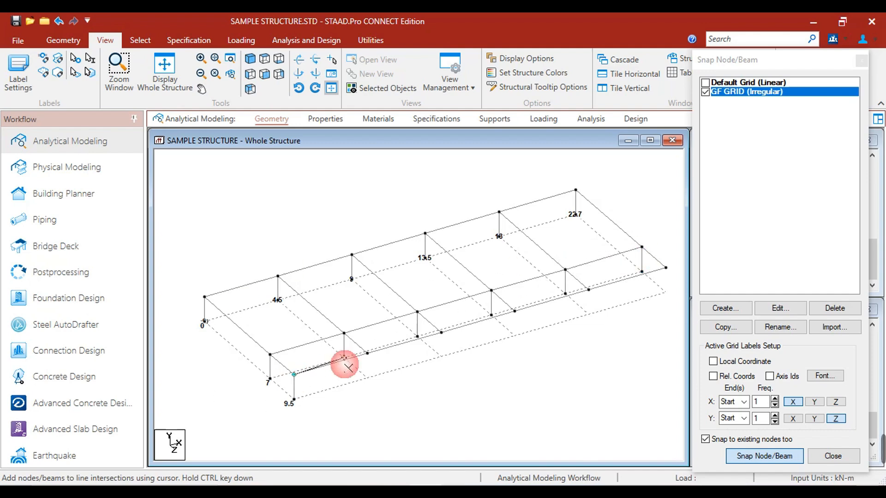
{"action": "left_click", "coordinate": [367, 377], "text": "ctrl"}
{"action": "left_click", "coordinate": [367, 354]}
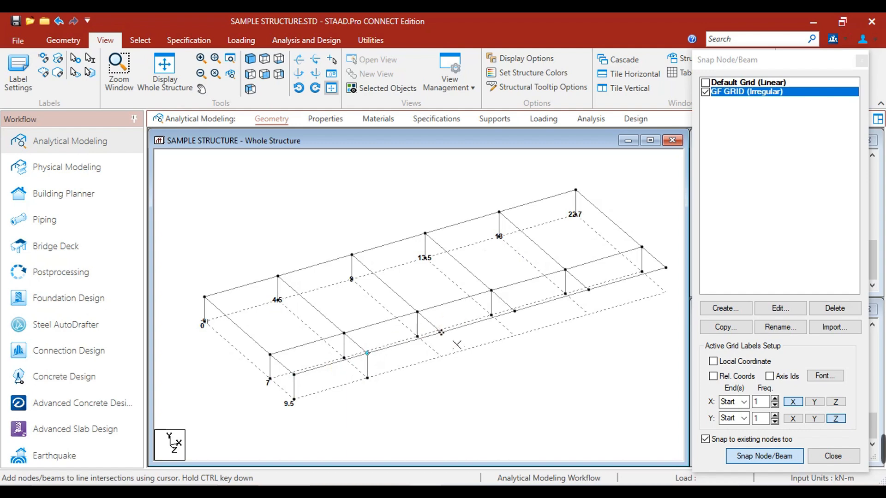
{"action": "left_click", "coordinate": [442, 356], "text": "ctrl"}
{"action": "left_click", "coordinate": [441, 333]}
{"action": "left_click", "coordinate": [514, 335], "text": "ctrl"}
{"action": "left_click", "coordinate": [515, 312]}
{"action": "left_click", "coordinate": [588, 314], "text": "ctrl"}
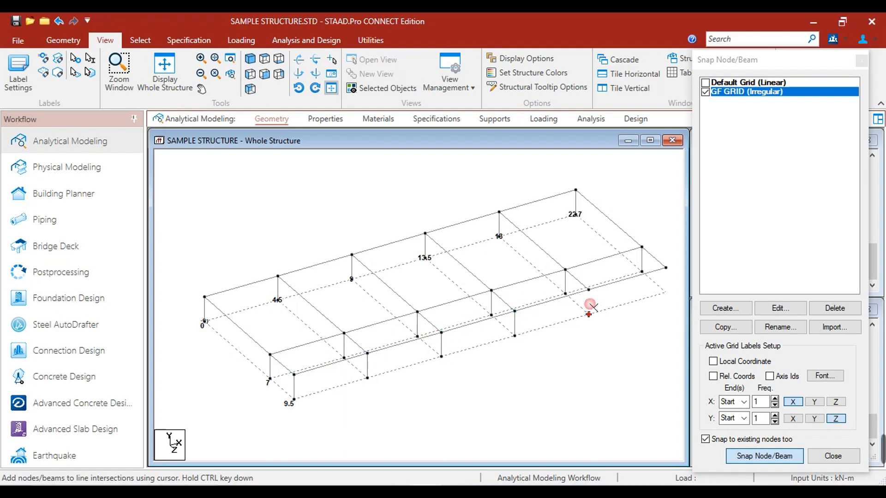
{"action": "left_click", "coordinate": [589, 290]}
{"action": "left_click", "coordinate": [666, 292], "text": "ctrl"}
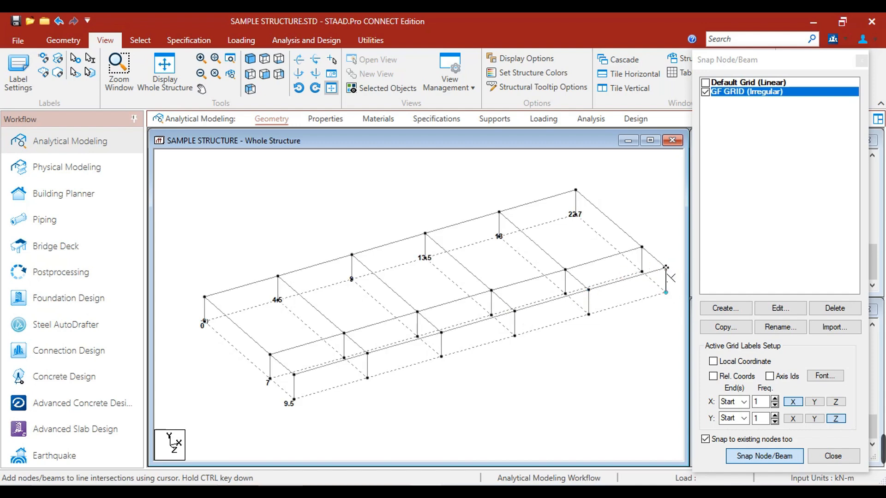
{"action": "left_click", "coordinate": [665, 268]}
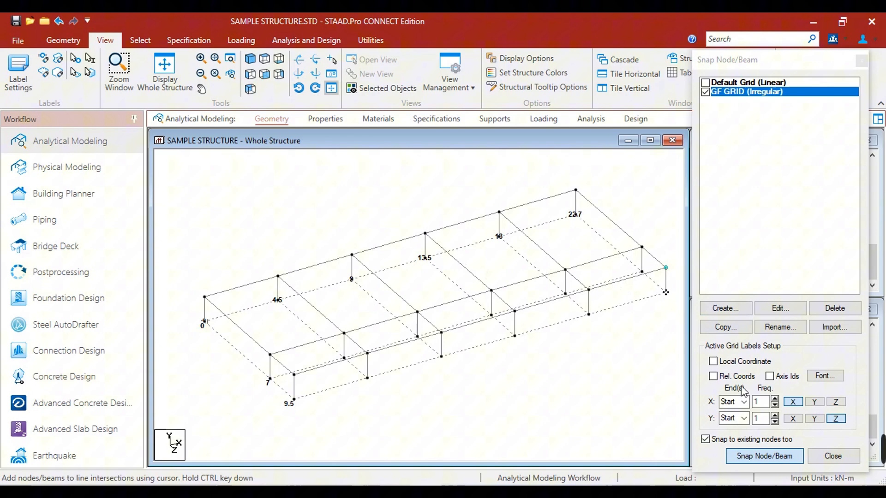
{"action": "left_click", "coordinate": [752, 456]}
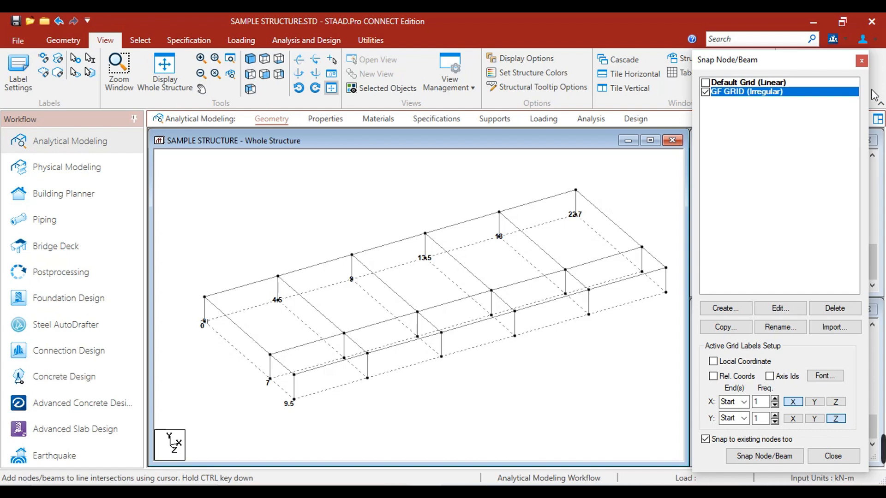
Step: Set GF GRID's origin Y to 3.2 m and turn the Snap Node/Beam mode back on
{"action": "left_click", "coordinate": [737, 84]}
{"action": "left_click", "coordinate": [740, 92]}
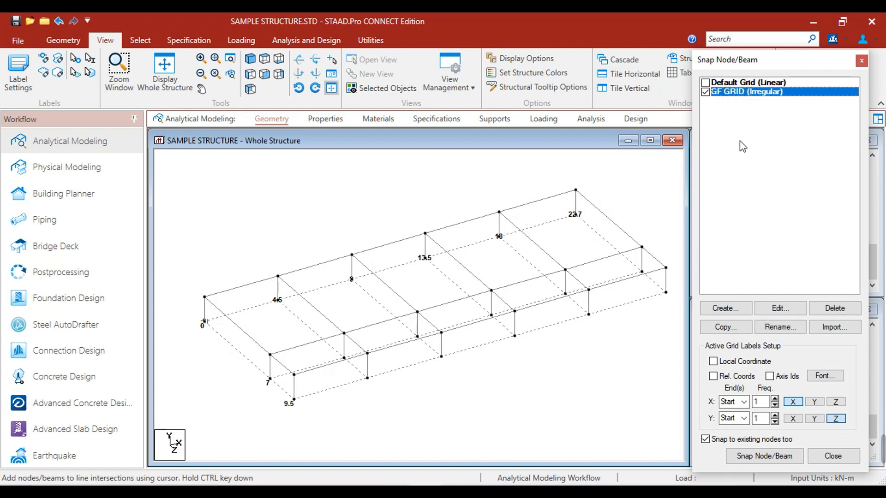
{"action": "left_click", "coordinate": [779, 309]}
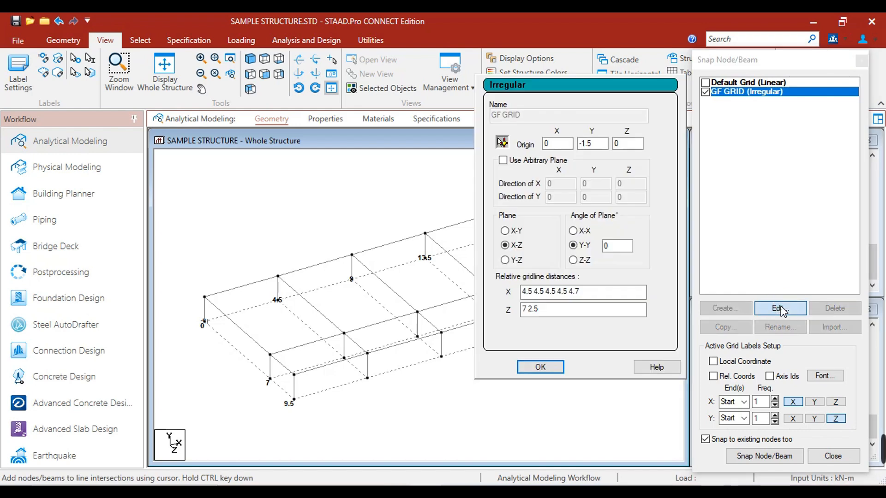
{"action": "double_click", "coordinate": [599, 144]}
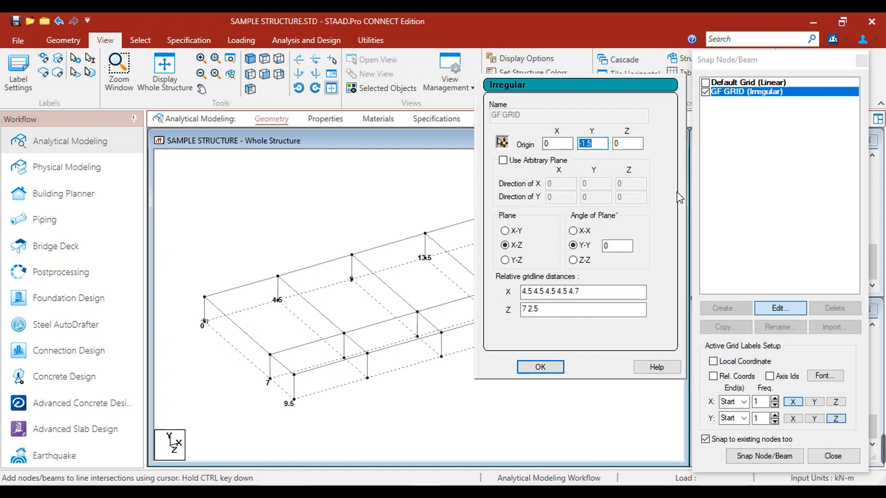
{"action": "type", "text": "3.2"}
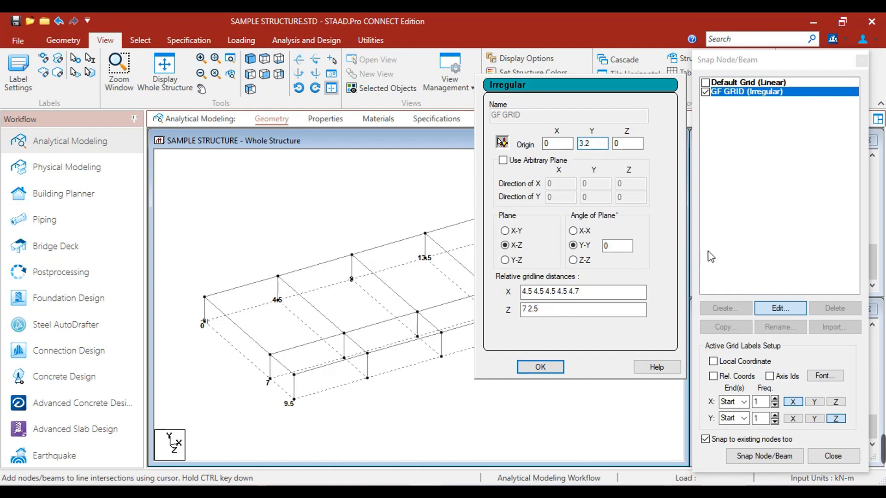
{"action": "left_click", "coordinate": [539, 367]}
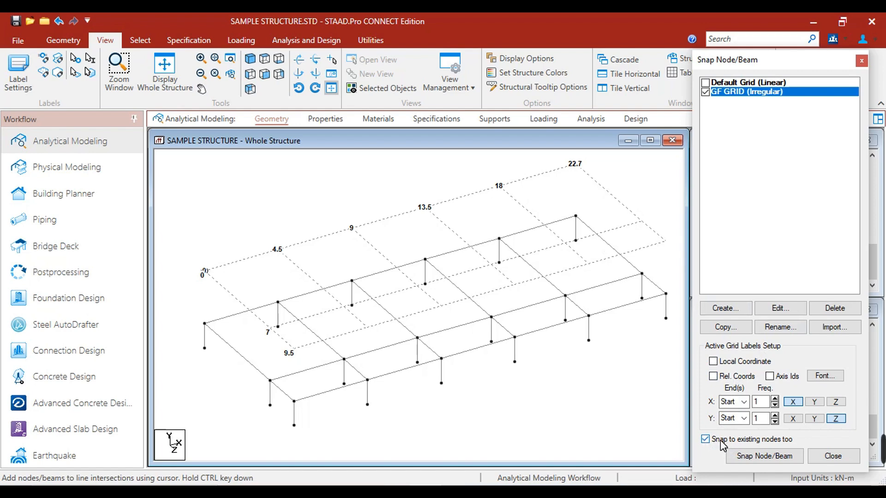
{"action": "left_click", "coordinate": [764, 457]}
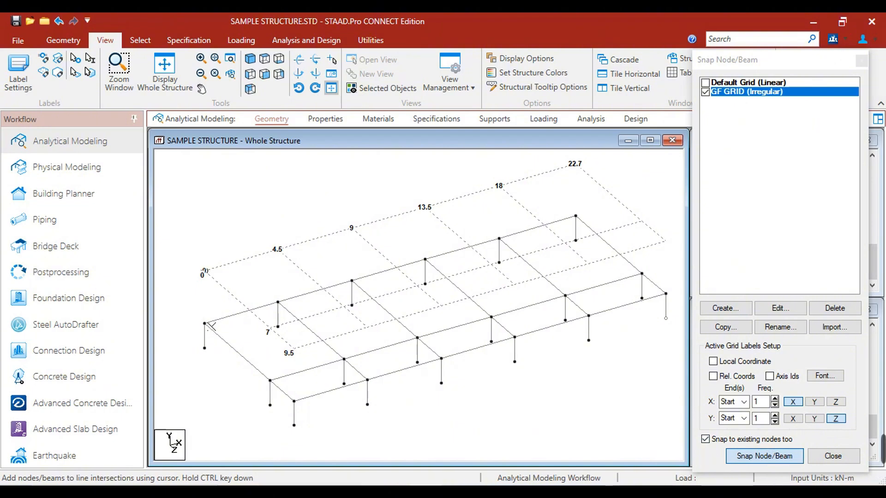
Step: Snap a column up from the ground-floor corner node at X = 0, Z = 0, continue with beams along Z = 0 to X = 22.7, and end snapping
{"action": "left_click", "coordinate": [205, 323]}
{"action": "left_click", "coordinate": [205, 272]}
{"action": "left_click", "coordinate": [277, 250]}
{"action": "left_click", "coordinate": [350, 229]}
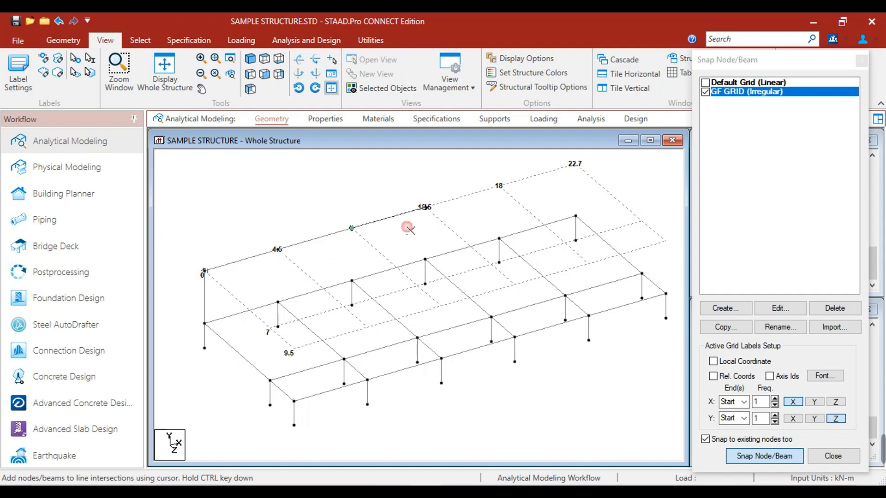
{"action": "left_click", "coordinate": [425, 208]}
{"action": "left_click", "coordinate": [529, 186]}
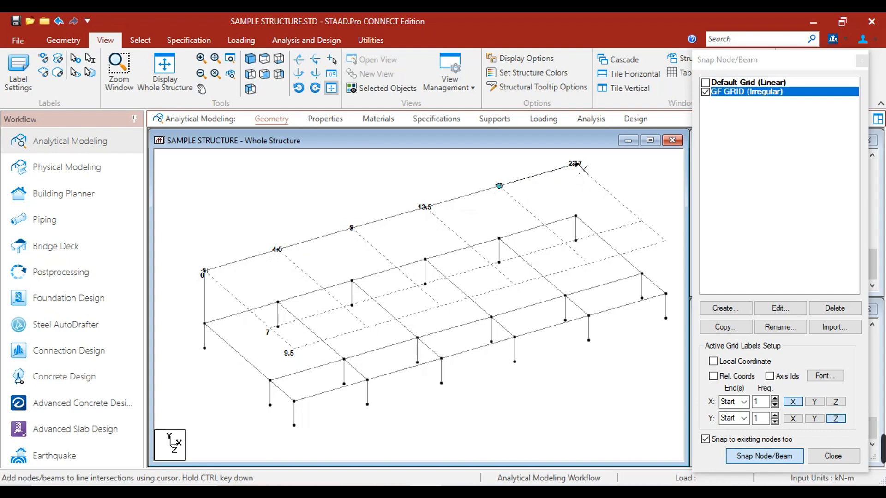
{"action": "left_click", "coordinate": [576, 164]}
{"action": "key", "text": "Escape"}
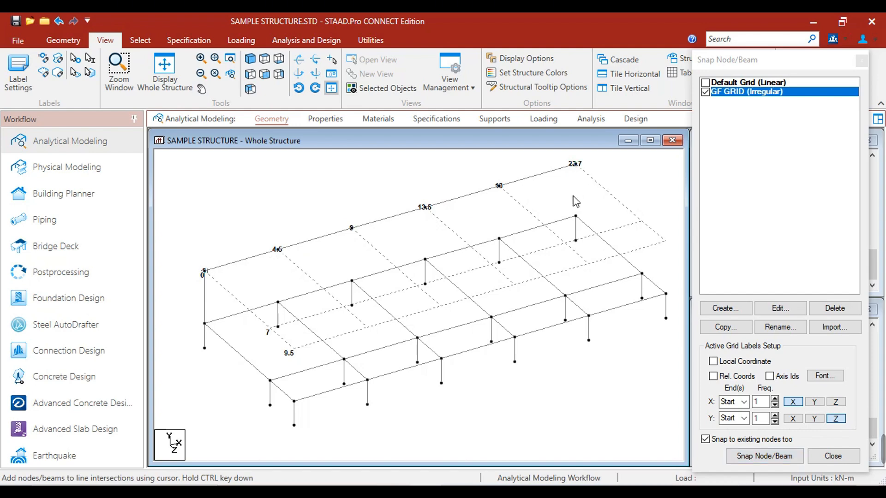